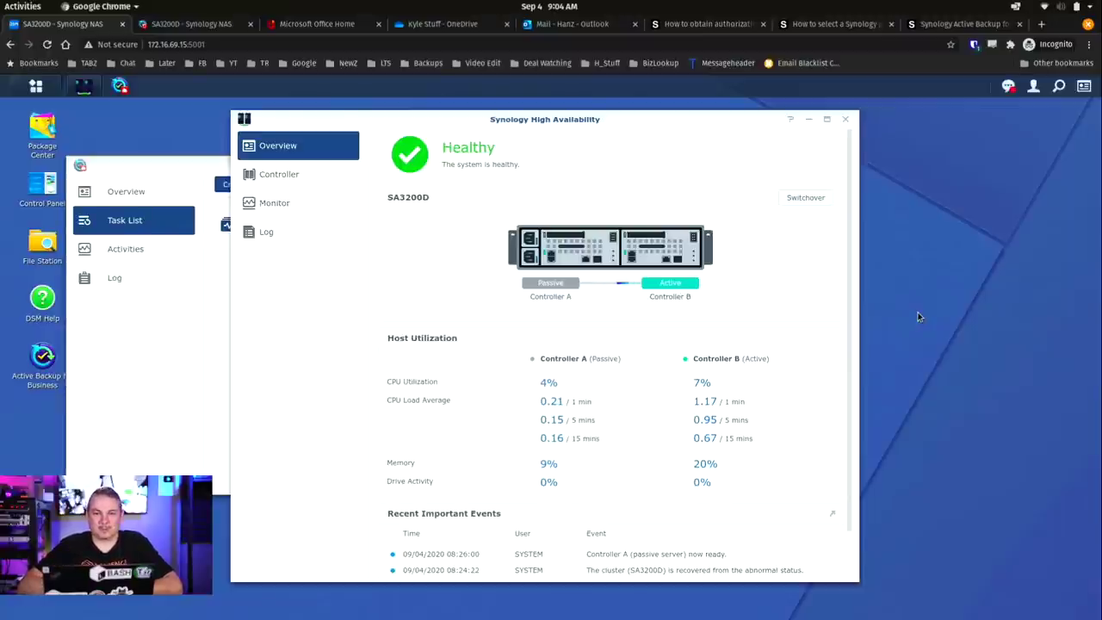
- Review Synology's tutorial on obtaining Google authorization for Active Backup for G Suite, from the Drive SDK access through the View Client ID step
click(946, 26)
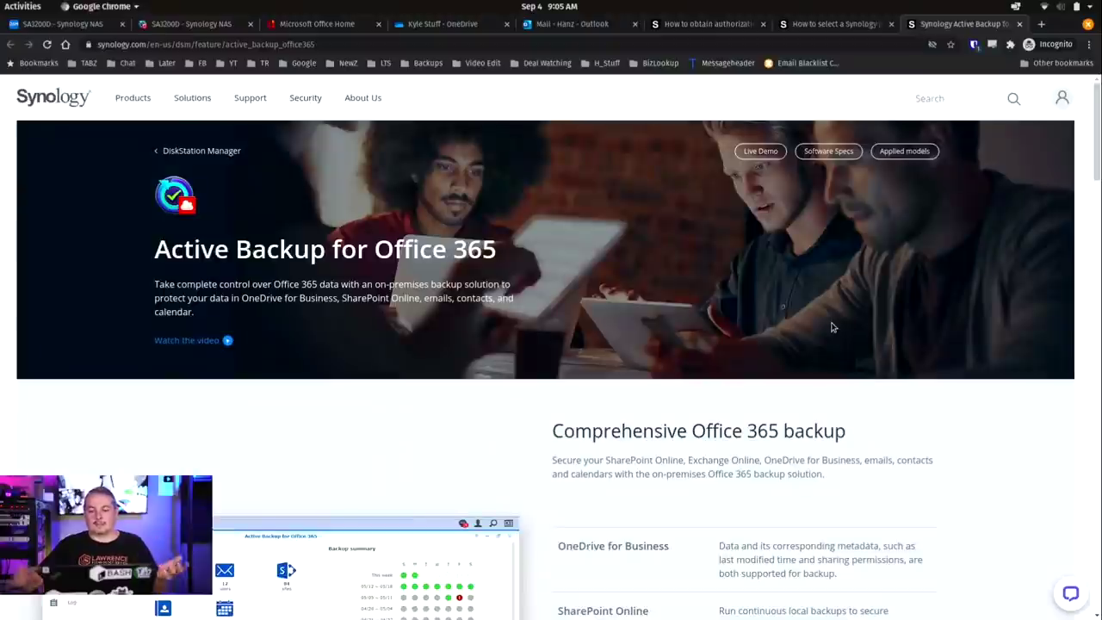
click(749, 21)
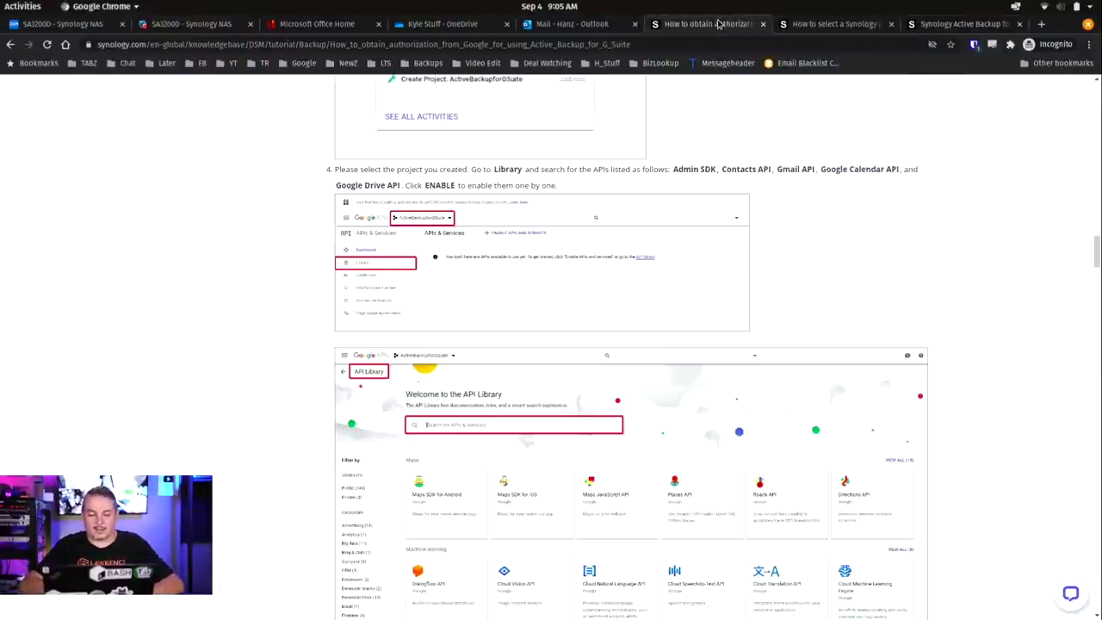
scroll(901, 204, up, 20)
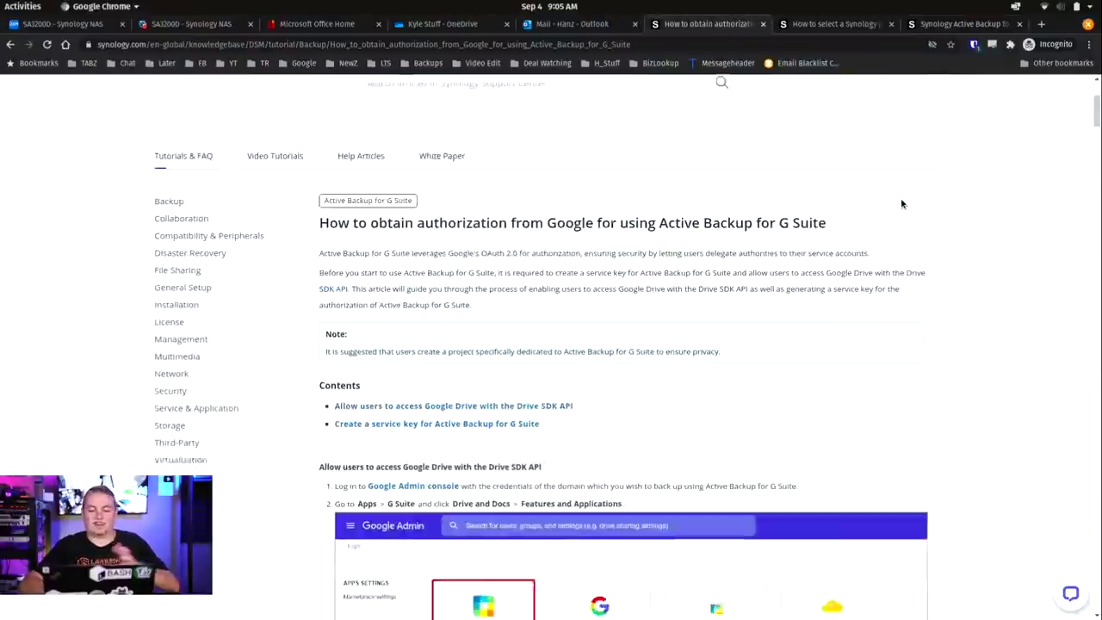
scroll(901, 203, down, 20)
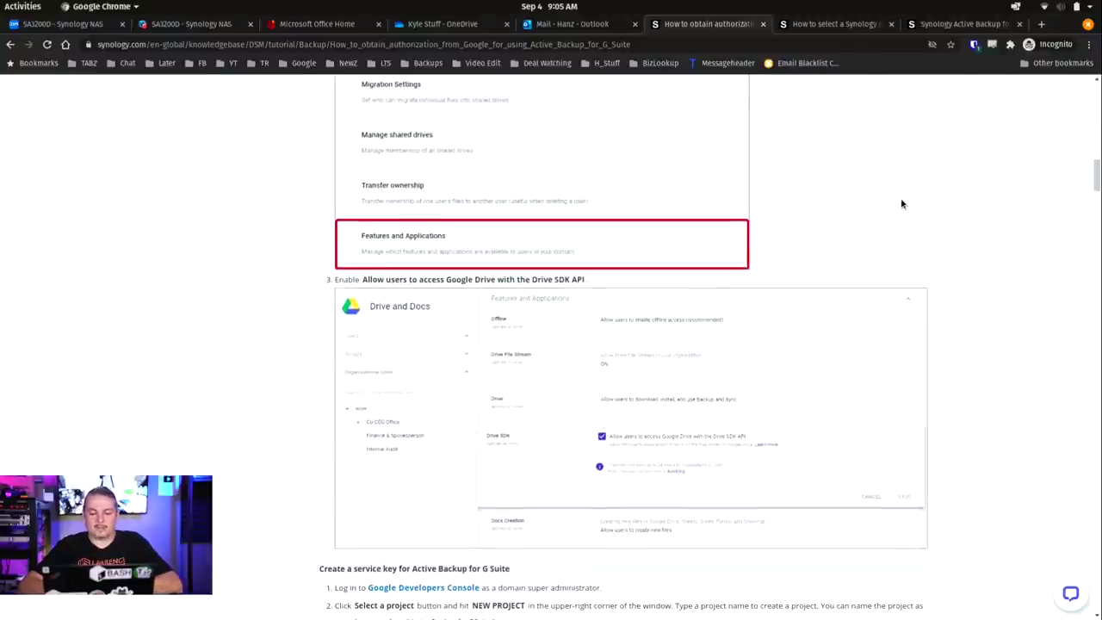
scroll(901, 203, down, 10)
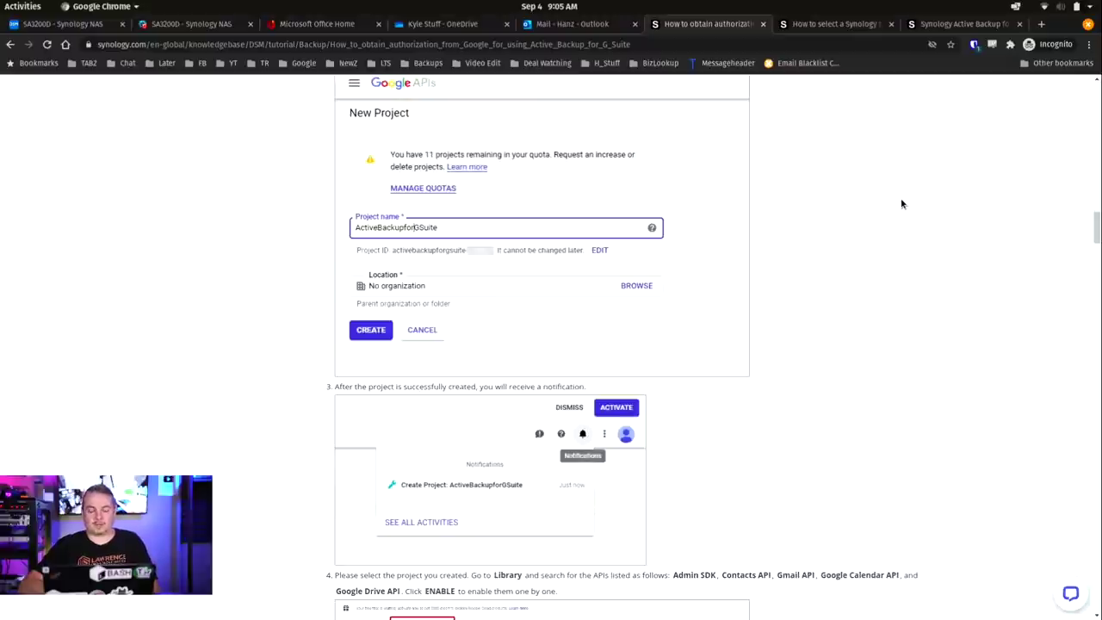
scroll(902, 203, down, 3)
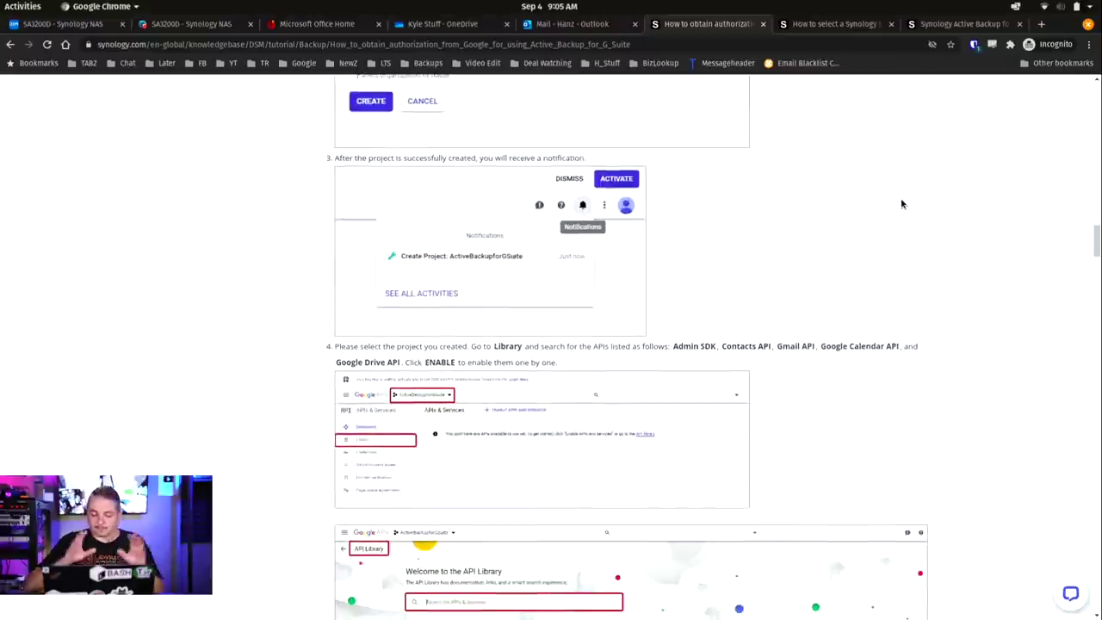
scroll(902, 203, down, 12)
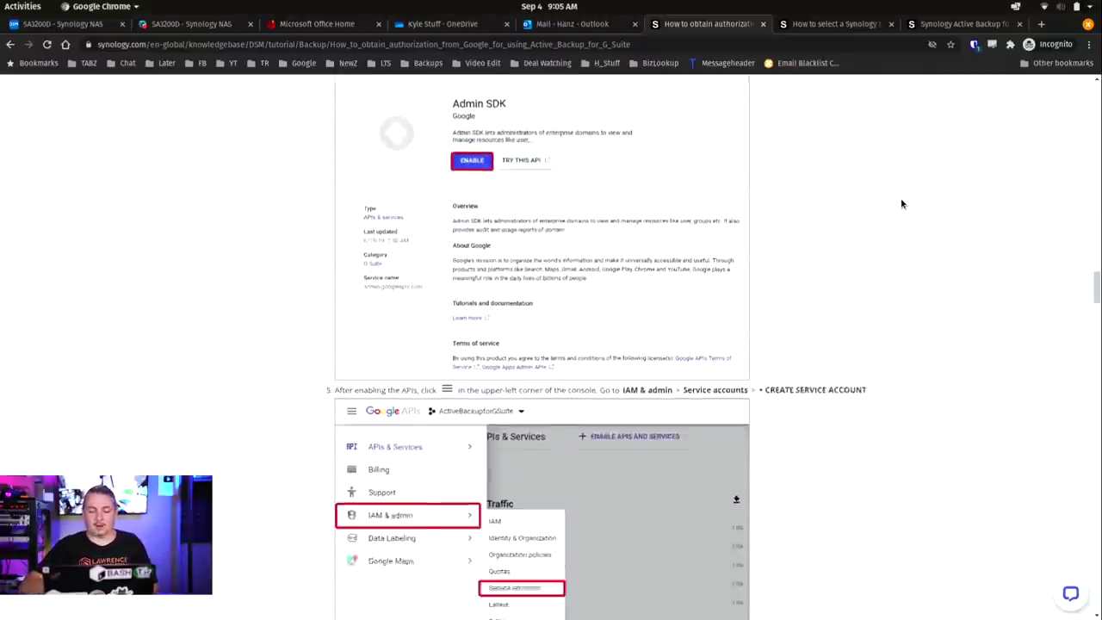
scroll(901, 203, down, 15)
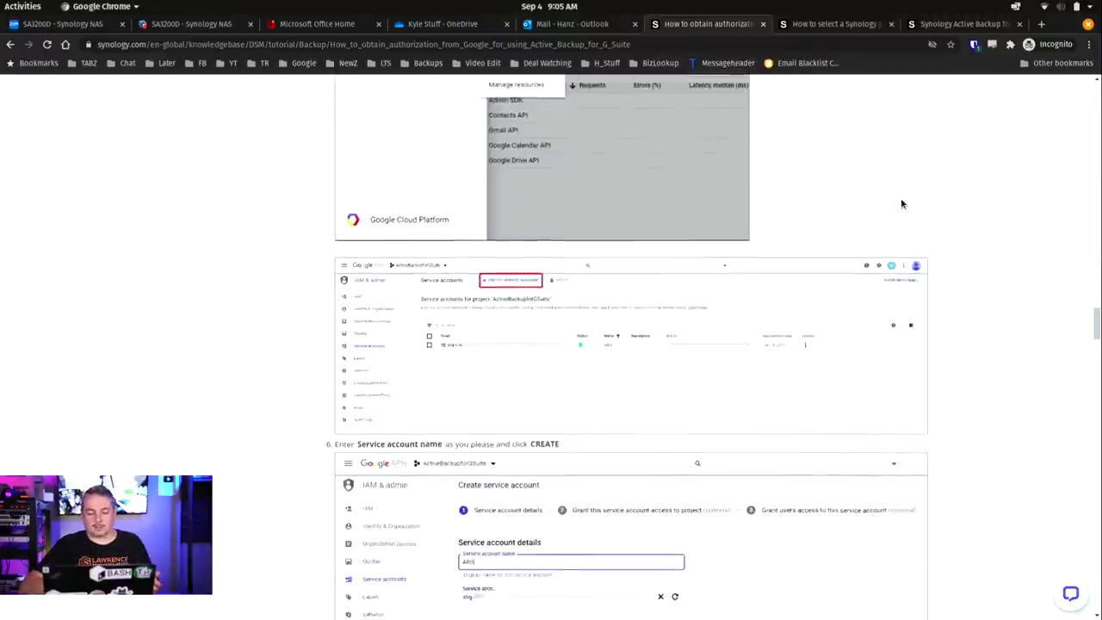
scroll(901, 203, down, 18)
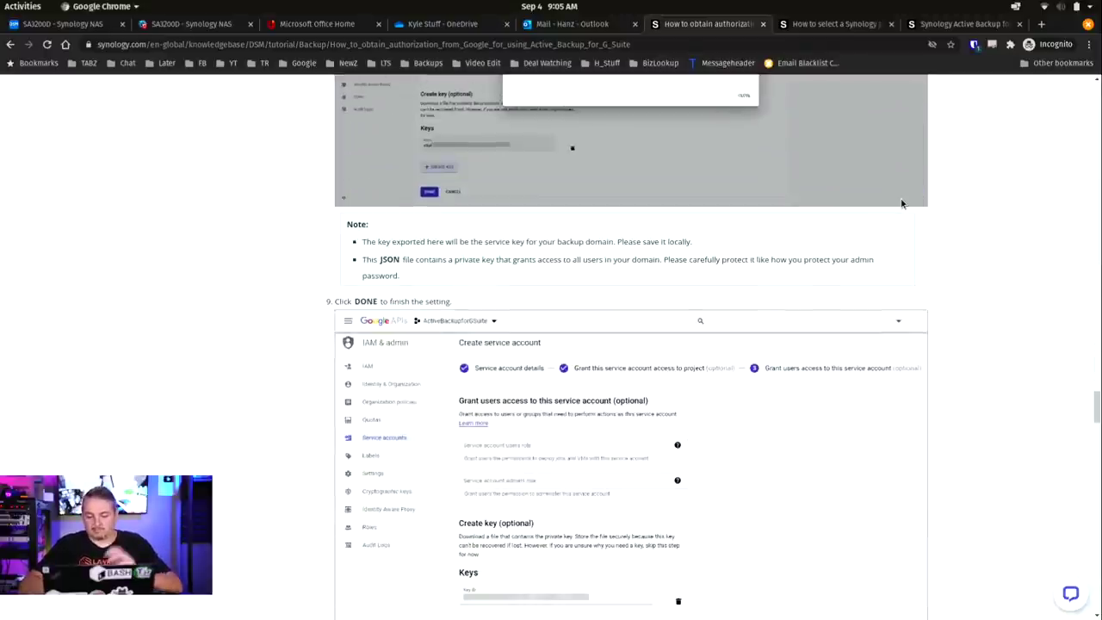
scroll(902, 203, down, 5)
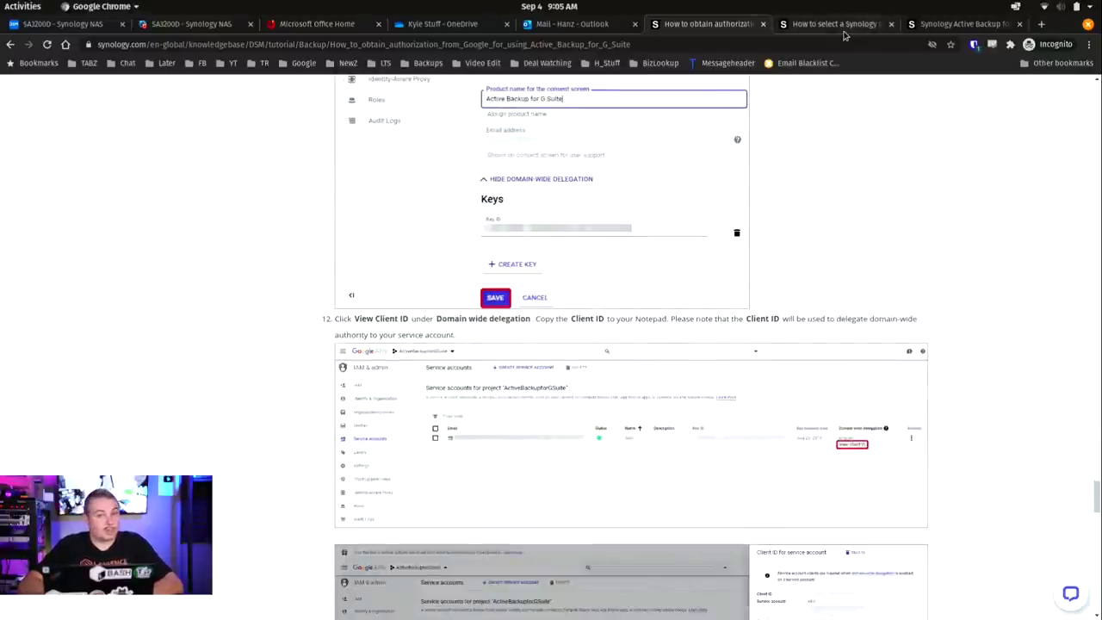
- On the Active Backup for Office 365 product page, find and highlight the "Fear license fee no more" heading
click(947, 26)
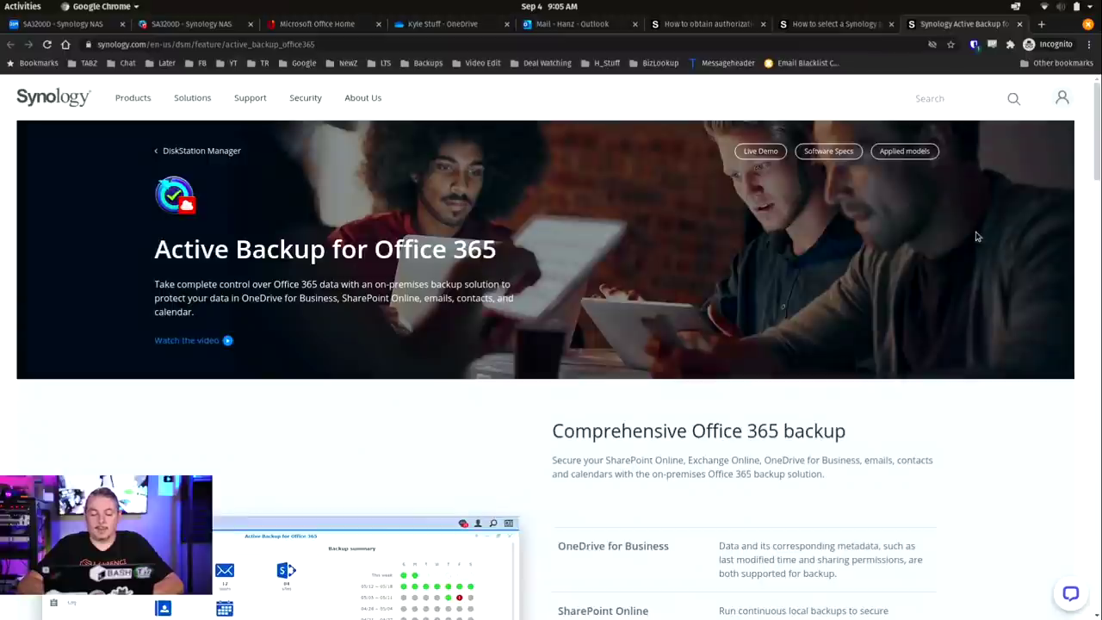
scroll(977, 240, down, 5)
scroll(976, 234, down, 3)
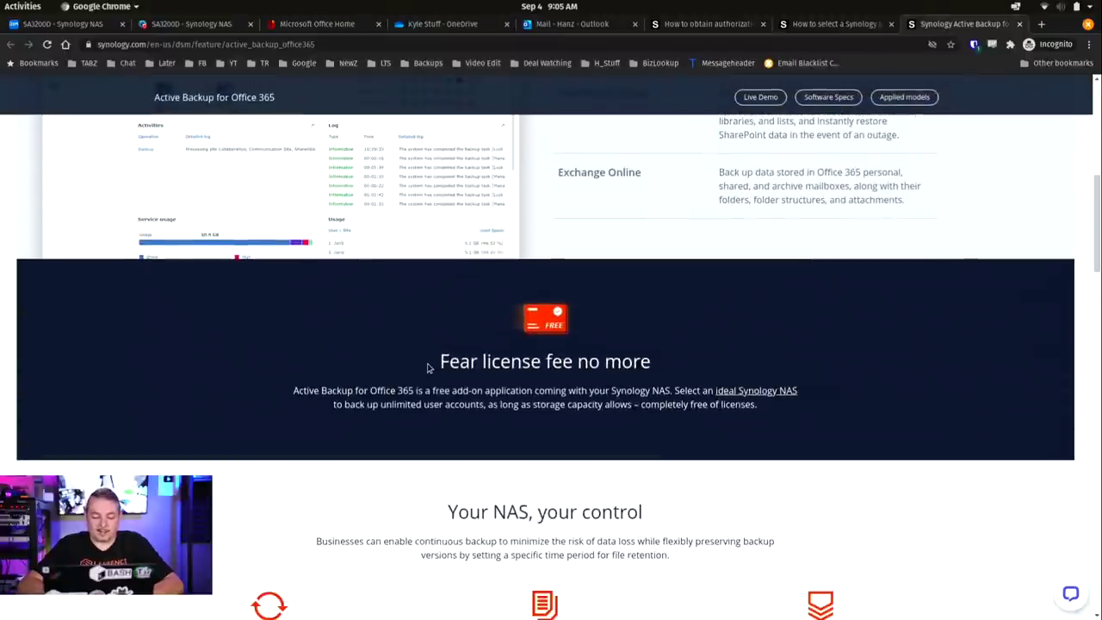
drag(428, 367, 680, 385)
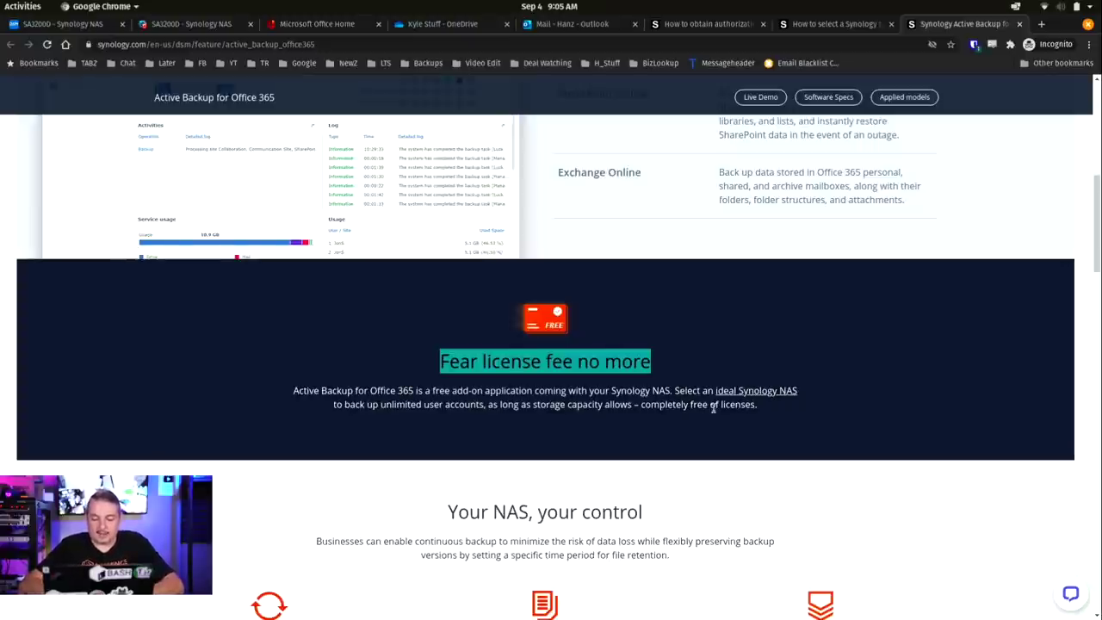
- Follow the ideal Synology NAS link and examine the applied models listed for the Active Backup for Office 365 package
click(775, 396)
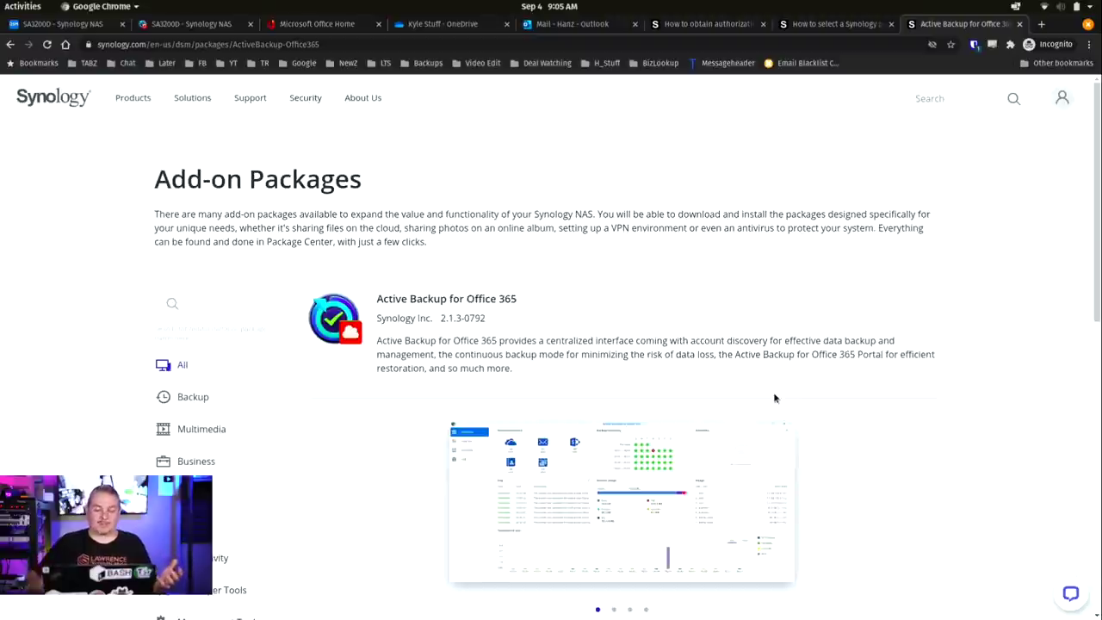
scroll(774, 398, down, 15)
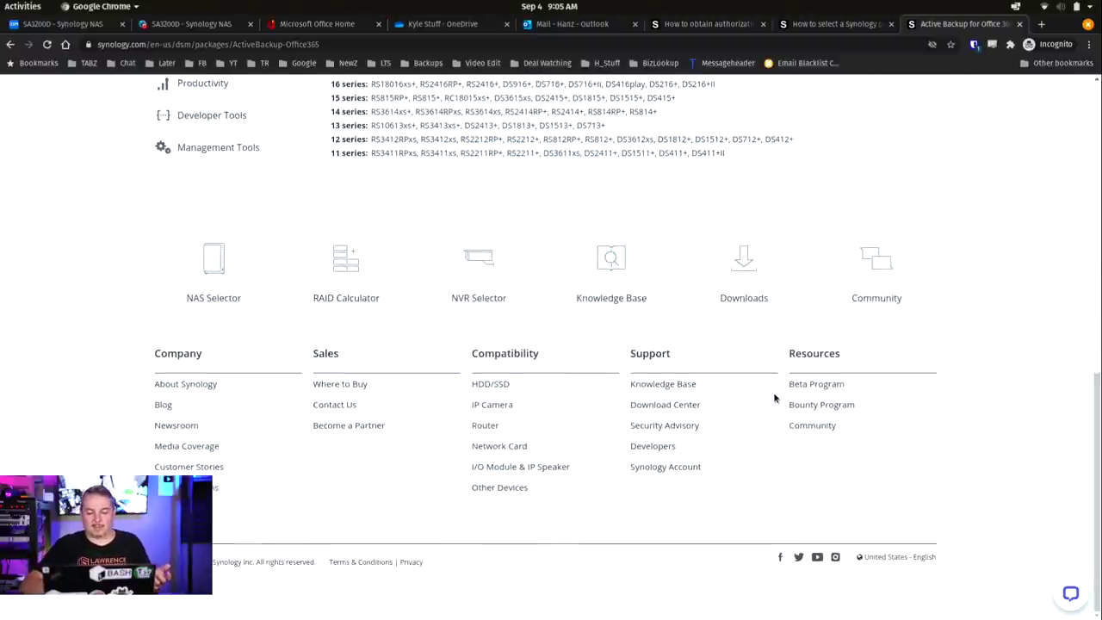
scroll(773, 392, up, 5)
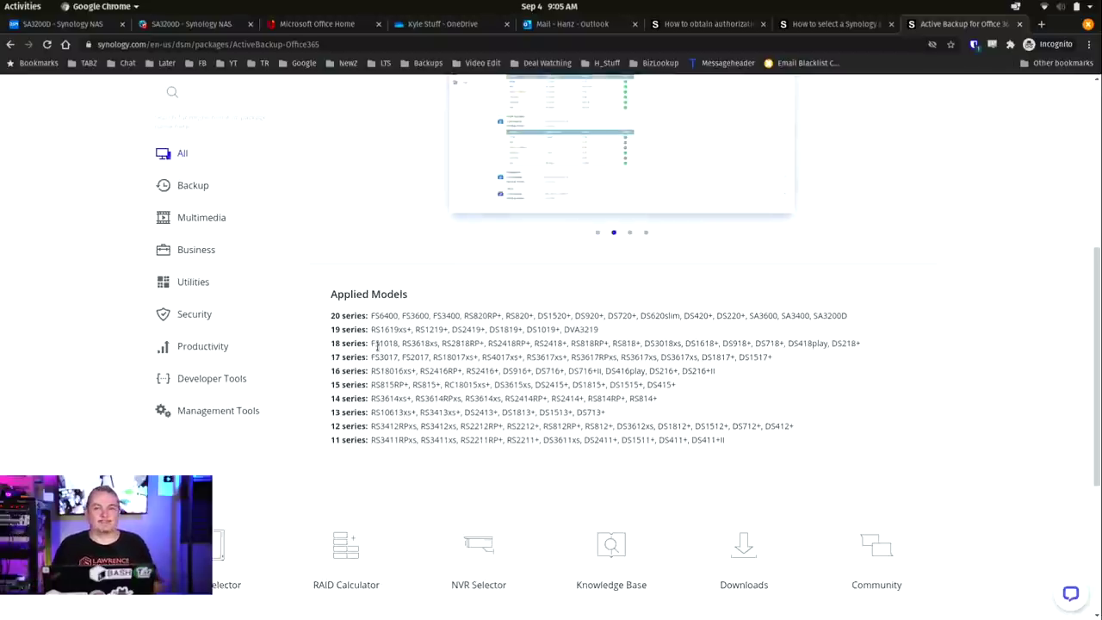
scroll(376, 345, up, 3)
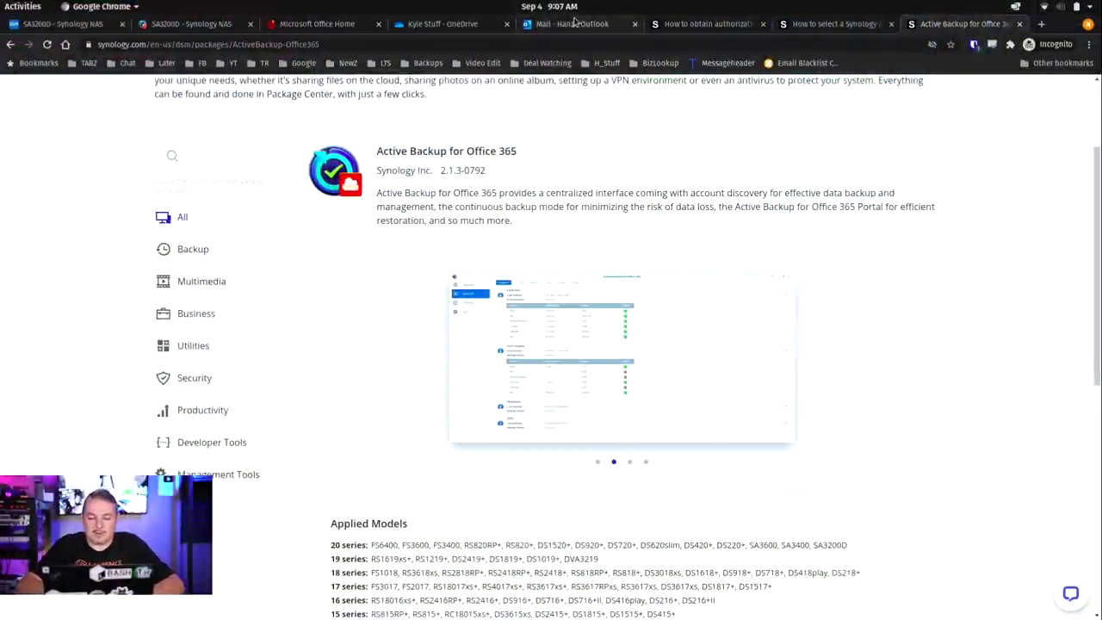
- Switch to the Outlook mailbox and view the Test Share and Modern Cat Magazine messages in the Focused inbox
click(570, 24)
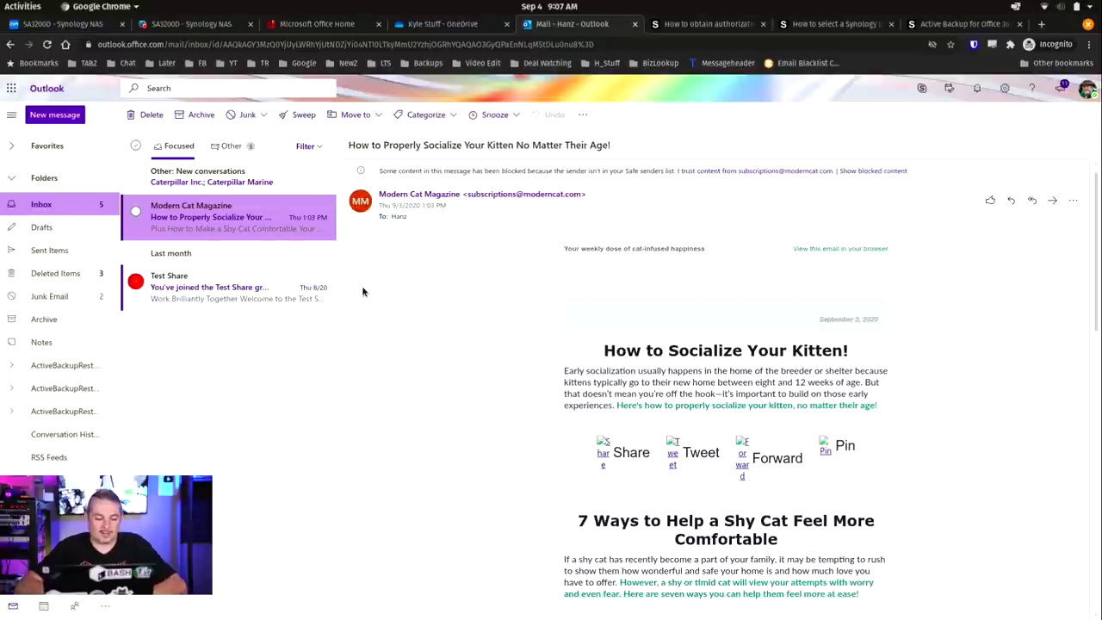
click(157, 300)
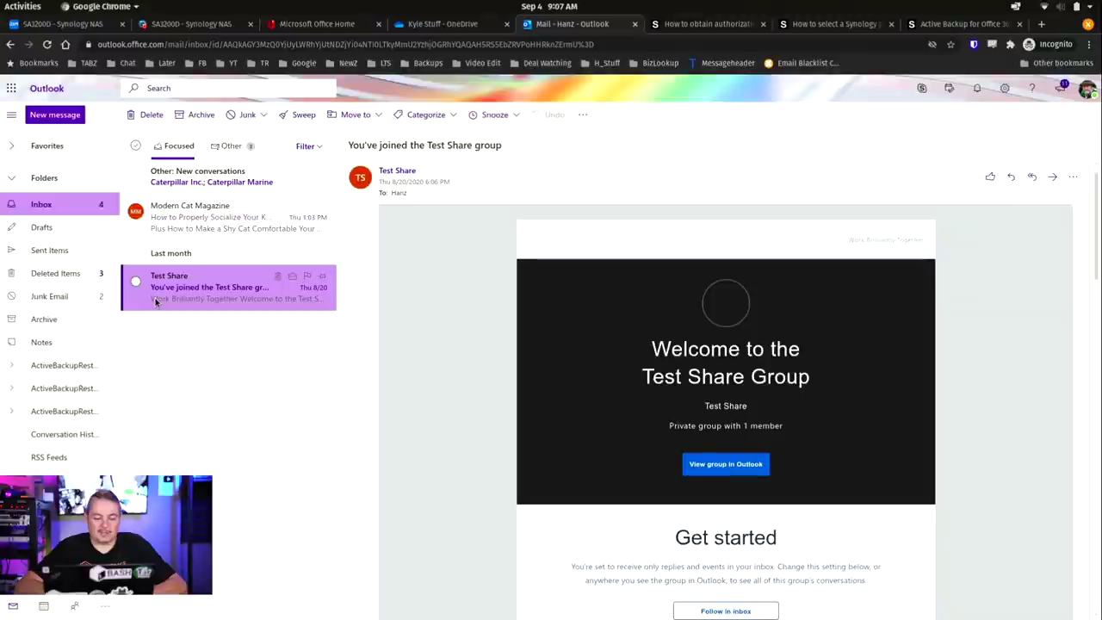
click(217, 206)
- Show the Other inbox and look through the Caterpillar Inc. and Caterpillar Marine messages
click(227, 181)
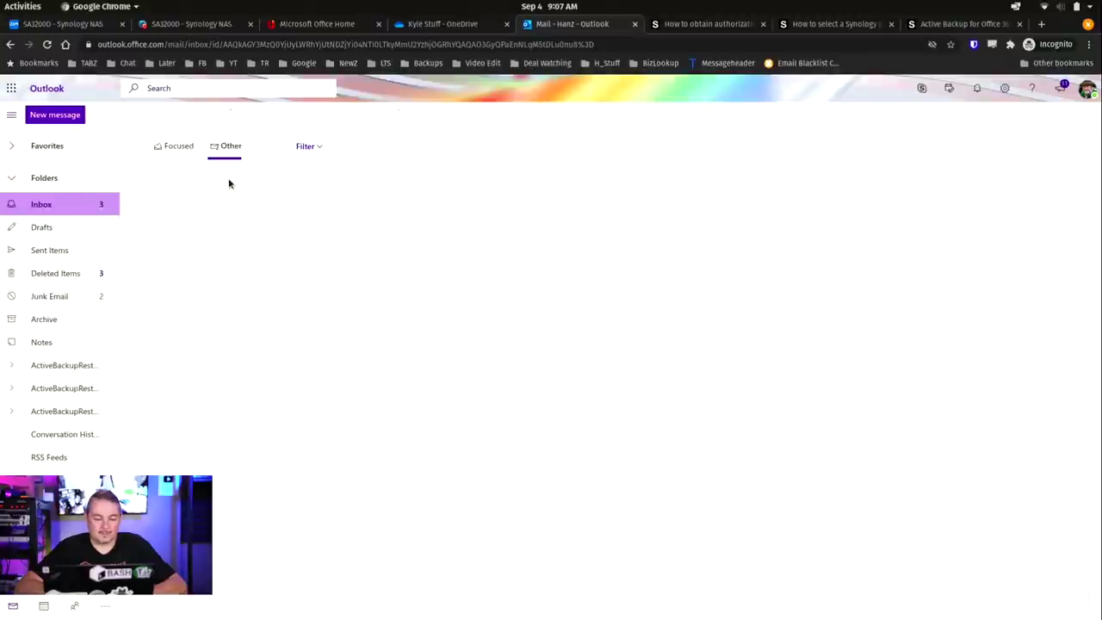
click(220, 229)
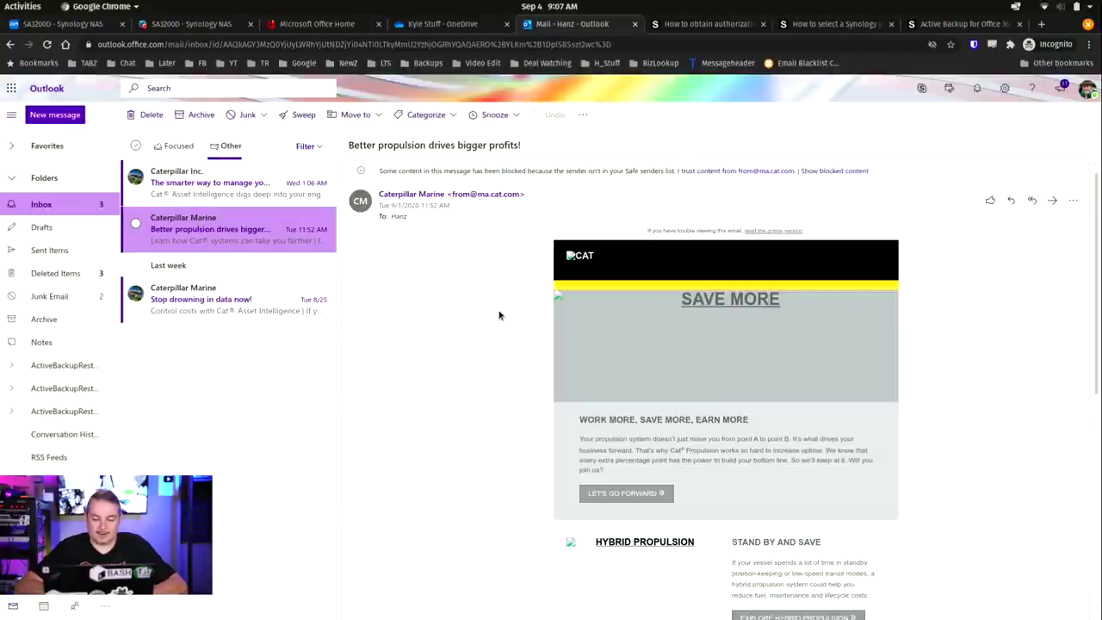
scroll(499, 316, down, 5)
scroll(499, 315, up, 5)
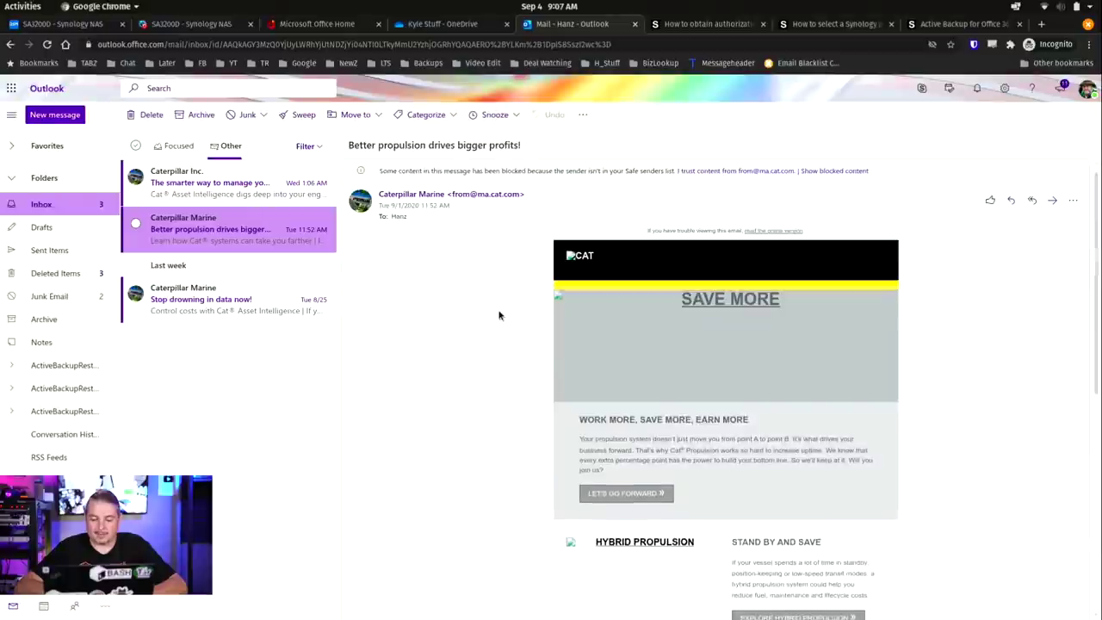
click(210, 193)
click(204, 294)
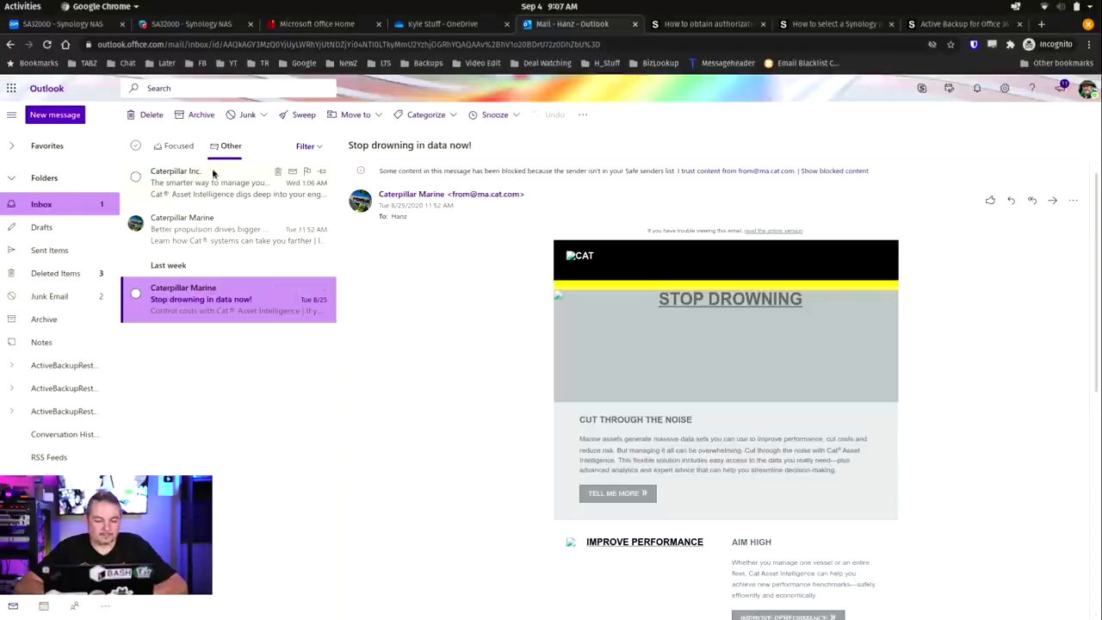
- Return to the Focused inbox and read through the Modern Cat Magazine message about socializing a kitten
click(180, 147)
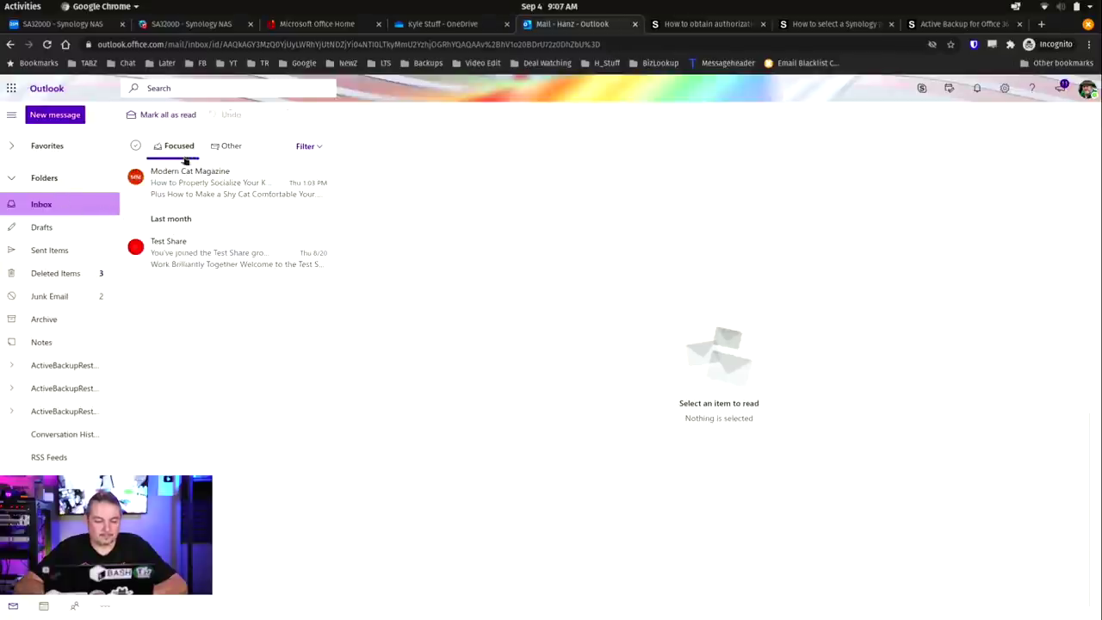
click(199, 186)
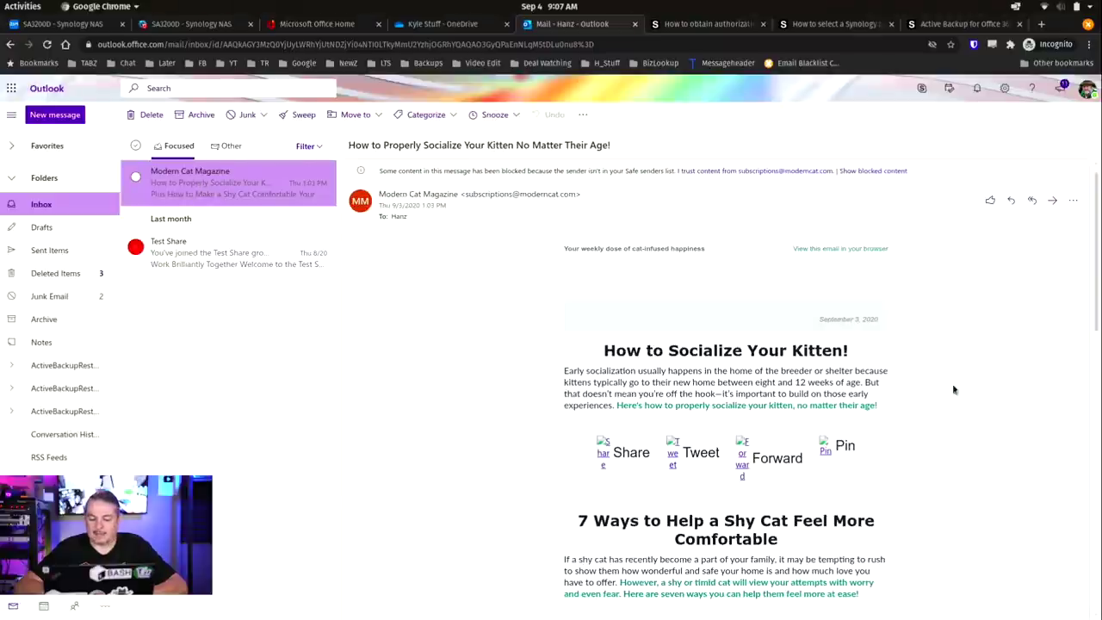
scroll(991, 418, down, 2)
scroll(991, 418, down, 2)
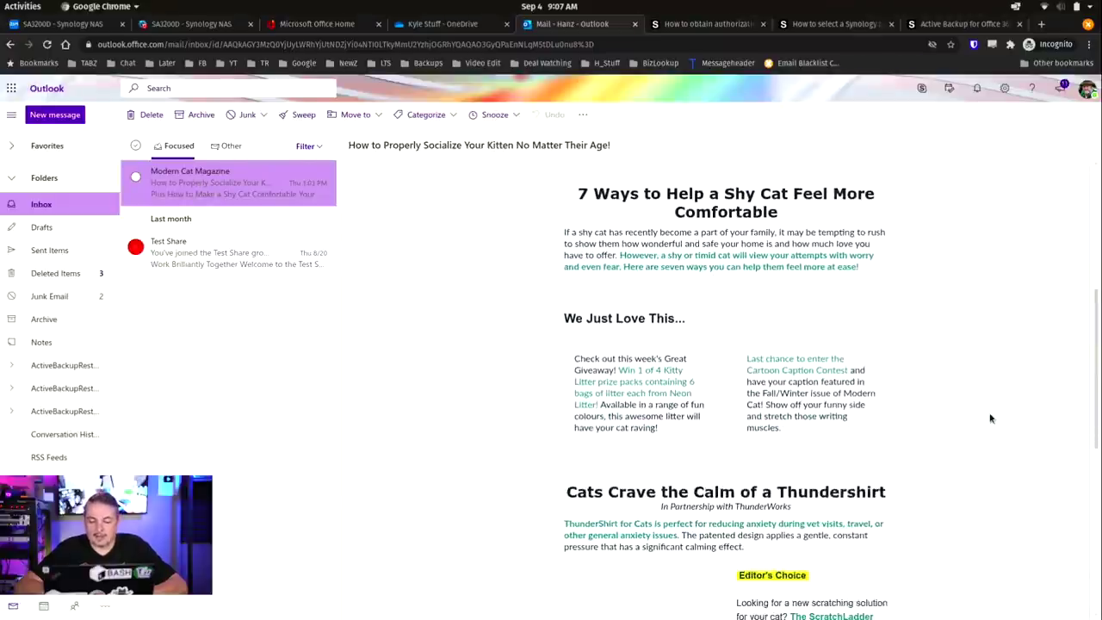
scroll(991, 418, down, 3)
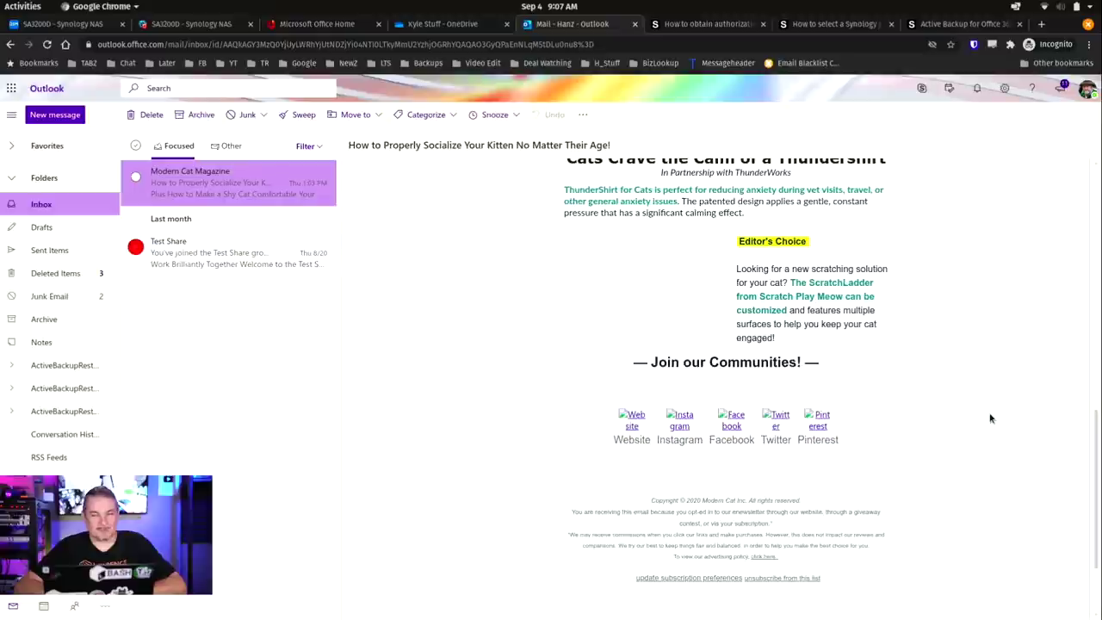
scroll(990, 418, up, 10)
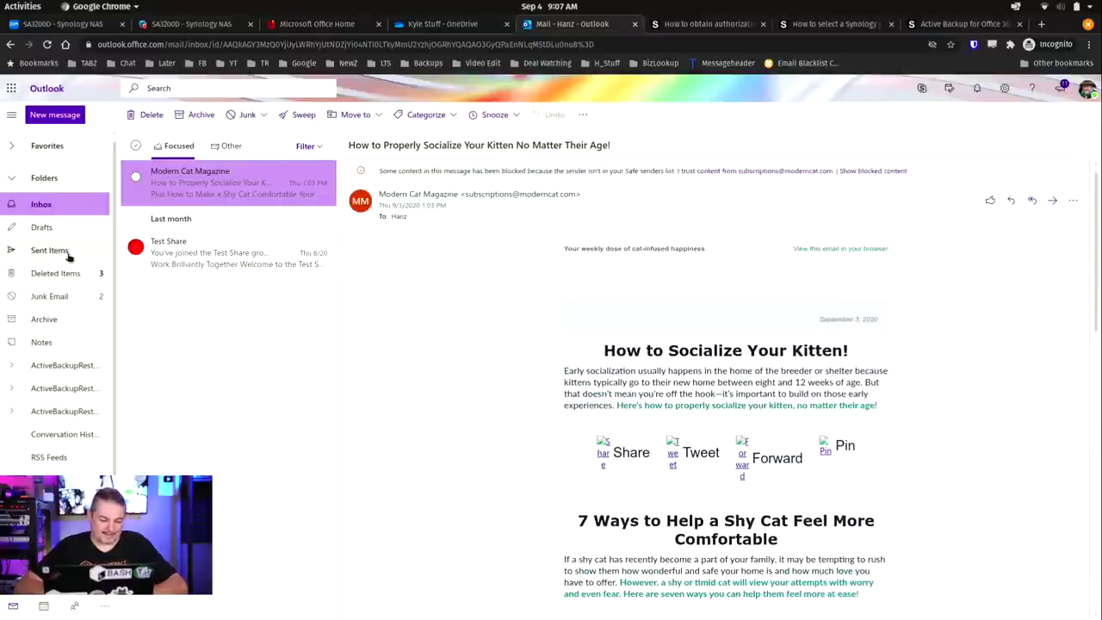
- Look at the two Modern Cat Magazine messages in the Junk Email folder
click(91, 298)
click(255, 214)
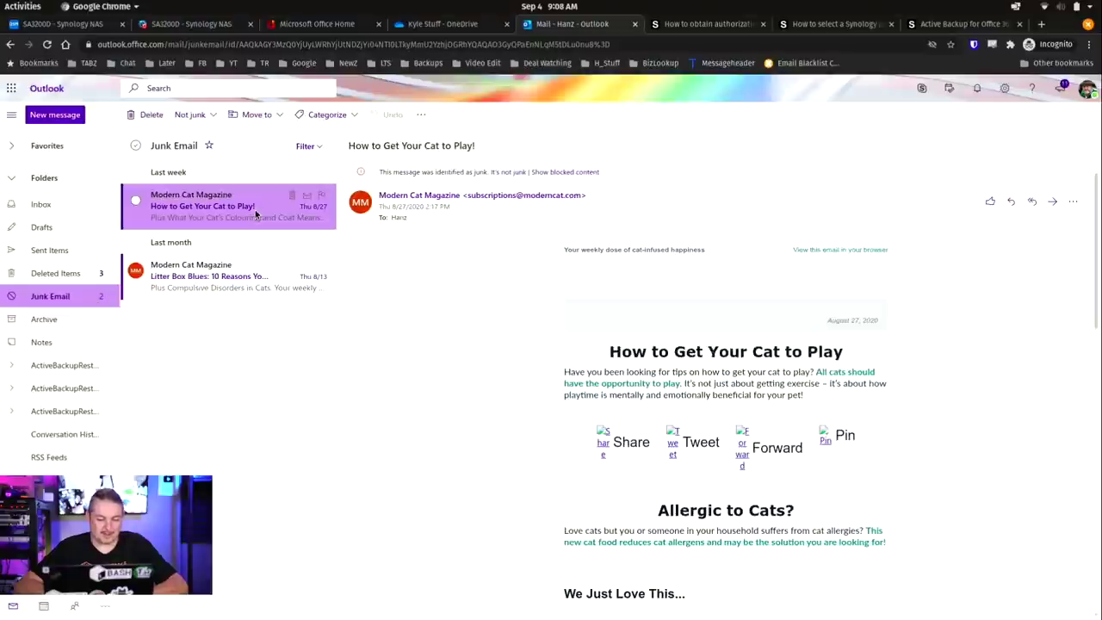
click(216, 273)
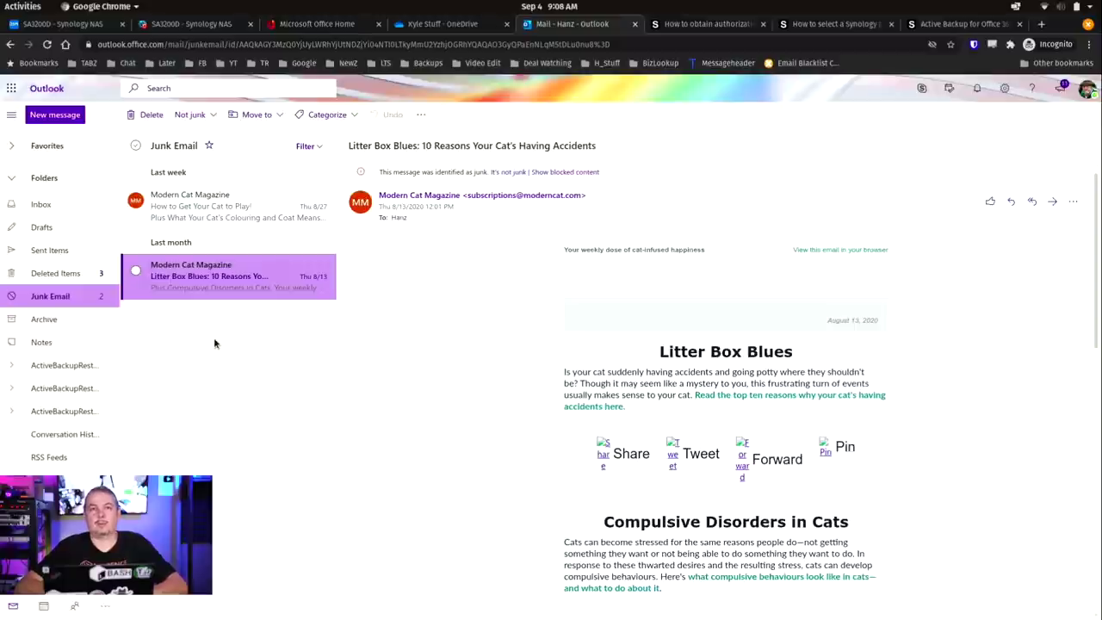
- Delete the Modern Cat Magazine and Test Share messages from the Focused inbox
click(47, 209)
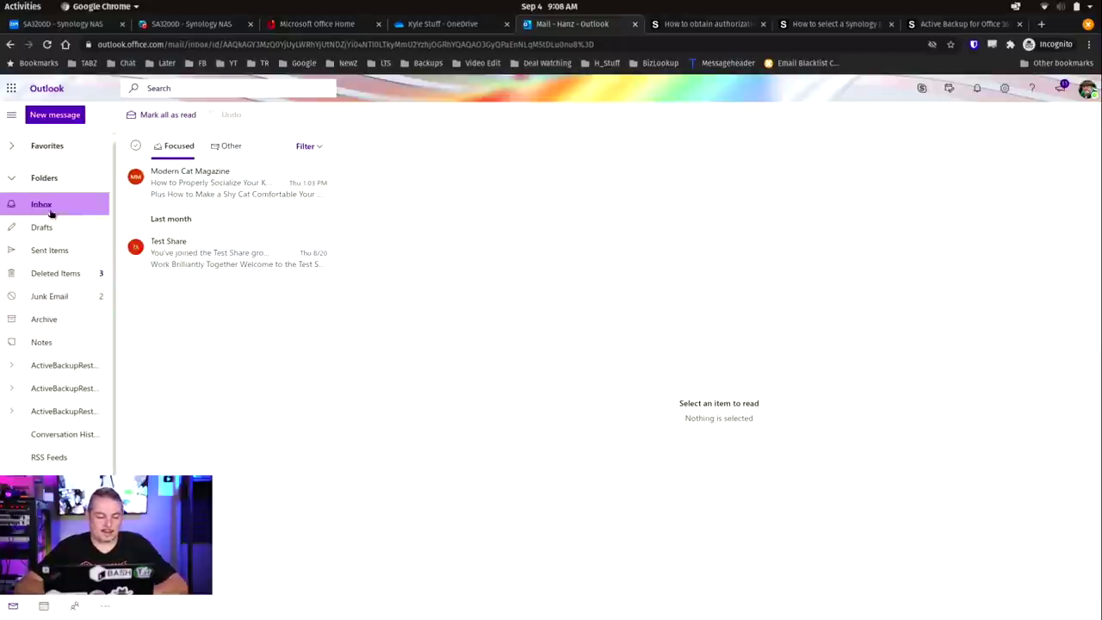
click(172, 194)
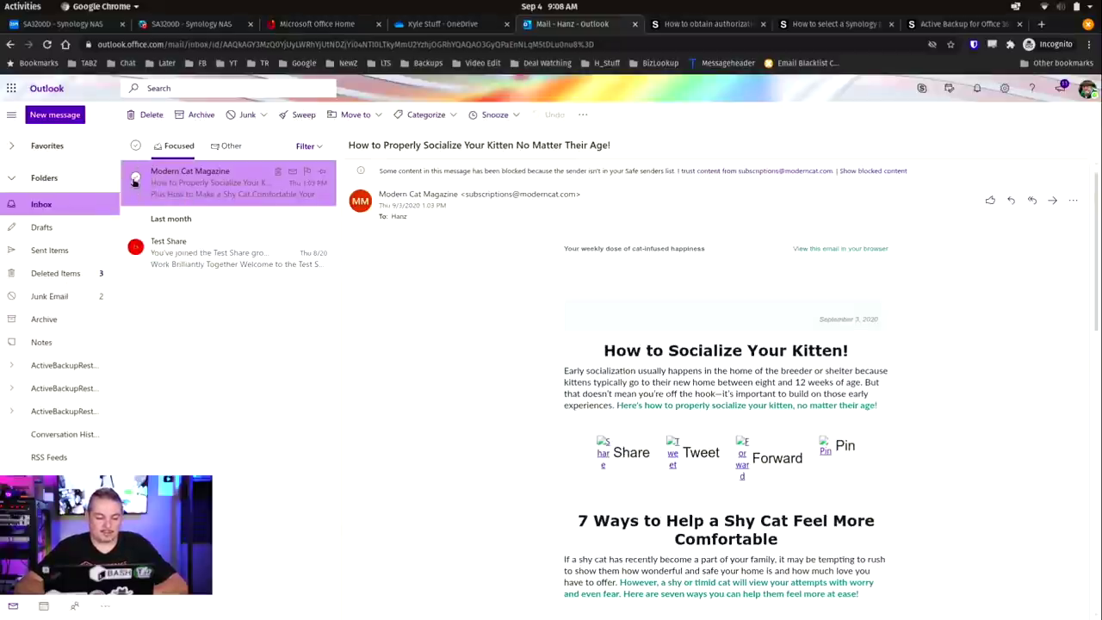
click(151, 114)
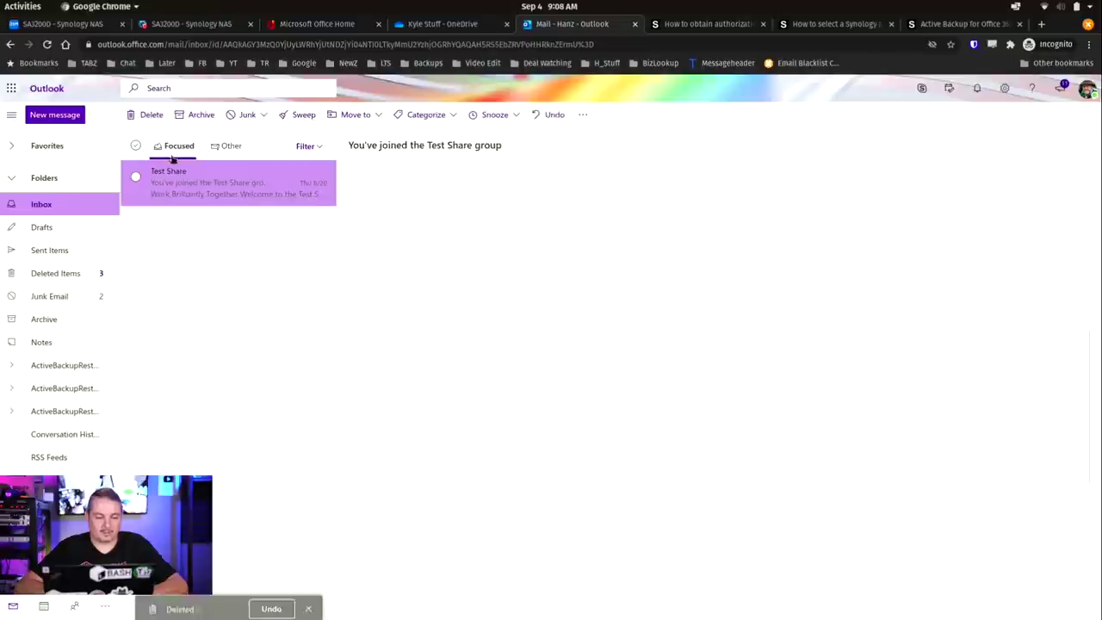
click(135, 178)
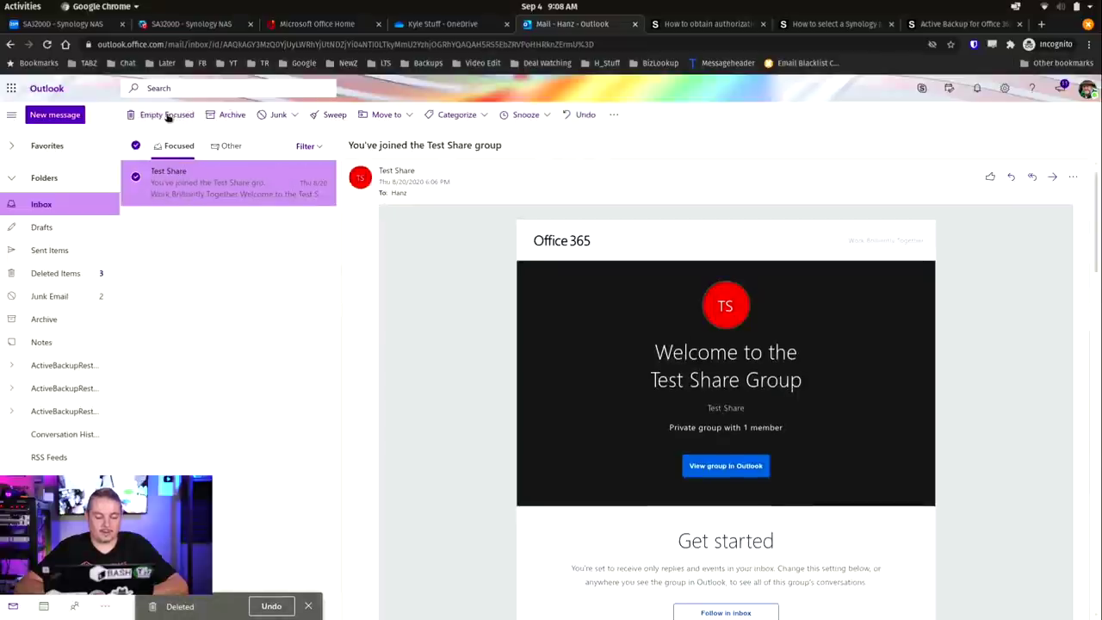
key(Delete)
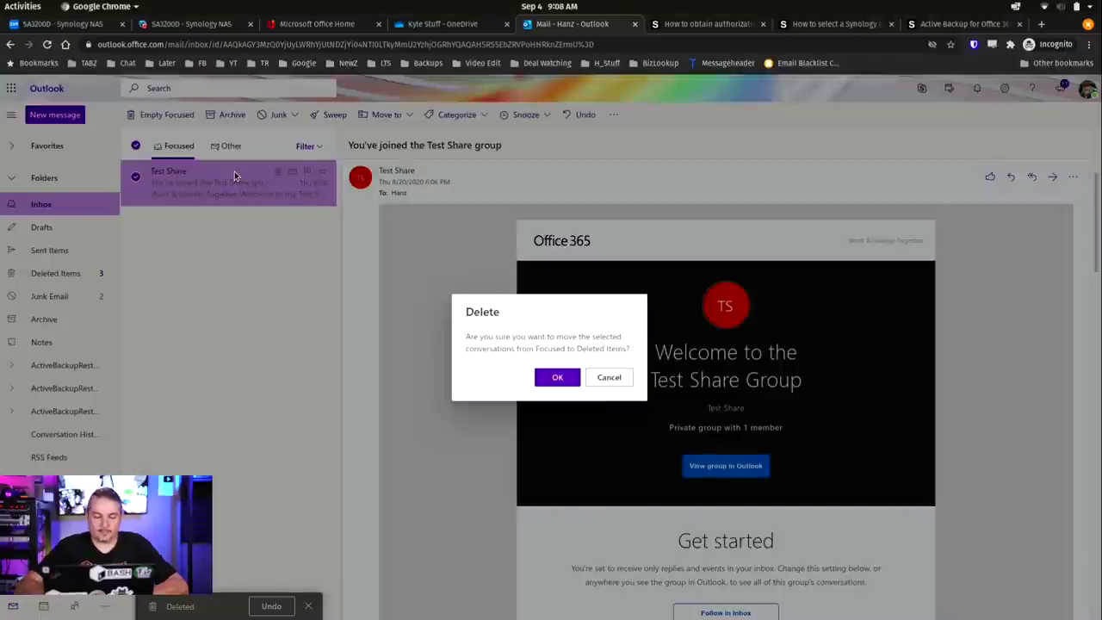
key(Return)
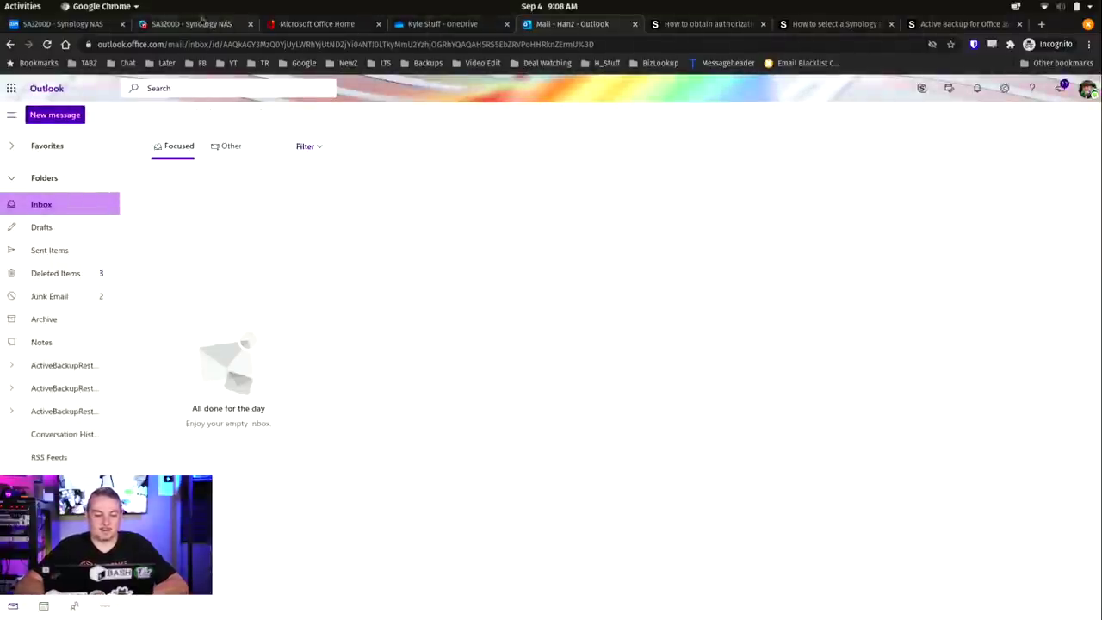
- Switch to the Synology NAS desktop, close Synology High Availability and move the Active Backup for Office 365 window toward the middle
click(78, 26)
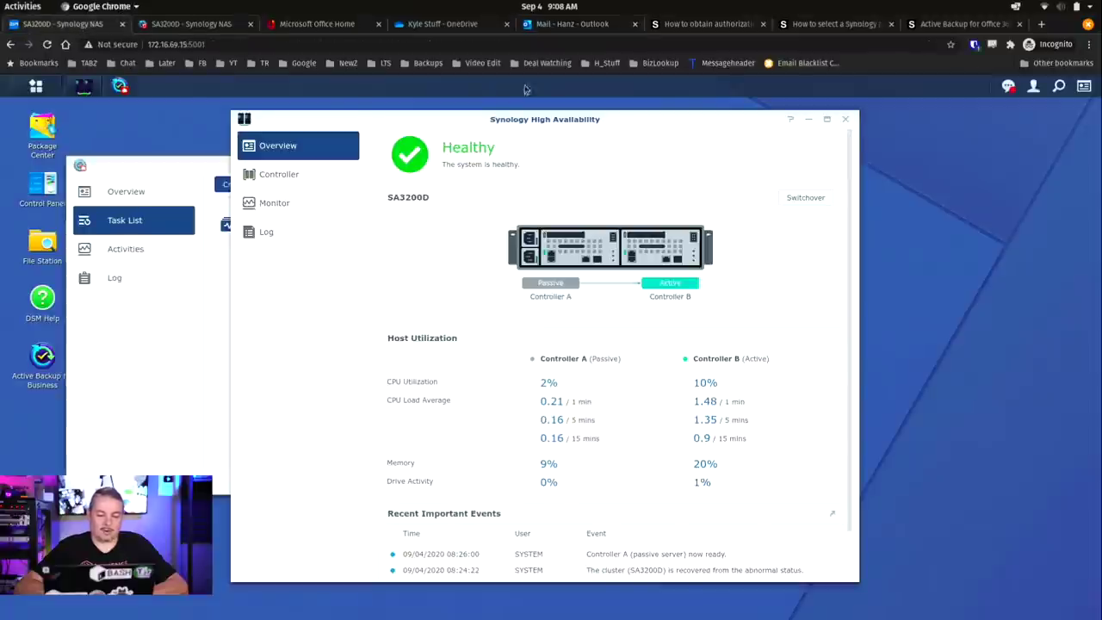
click(845, 120)
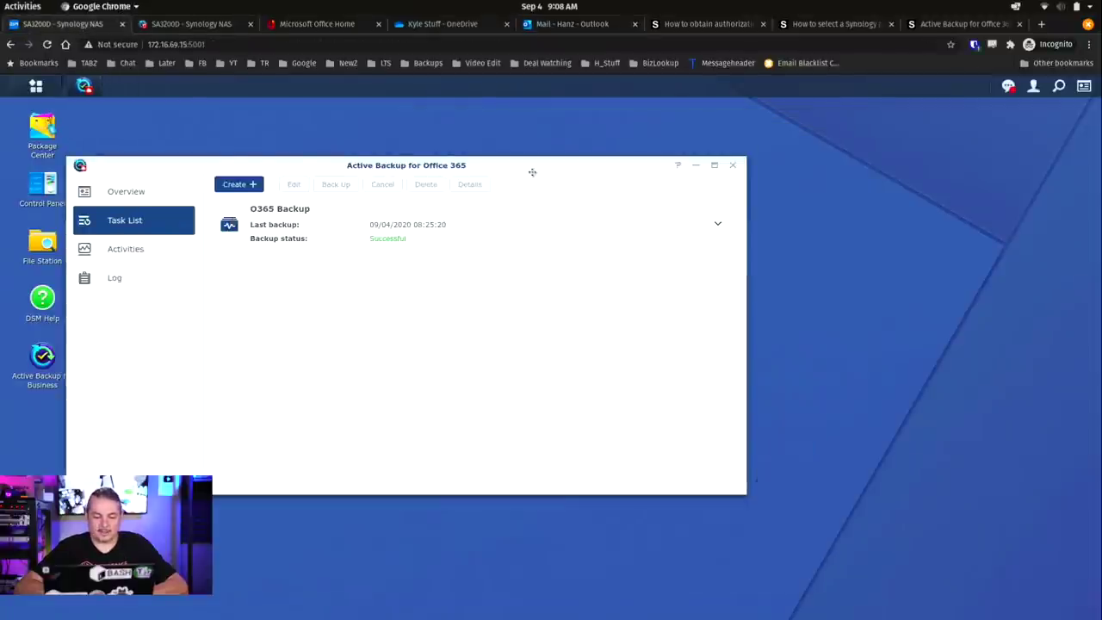
drag(497, 161, 592, 172)
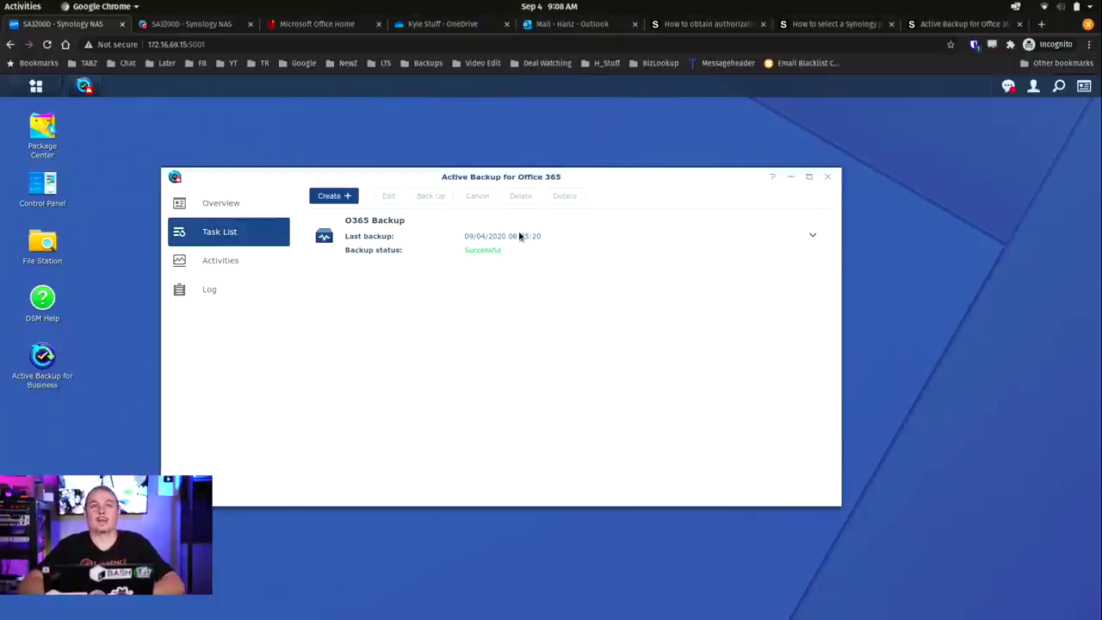
- Examine the Active Backup for Office 365 overview, including protected services, backup summary, logs, service usage and transferred size
click(245, 207)
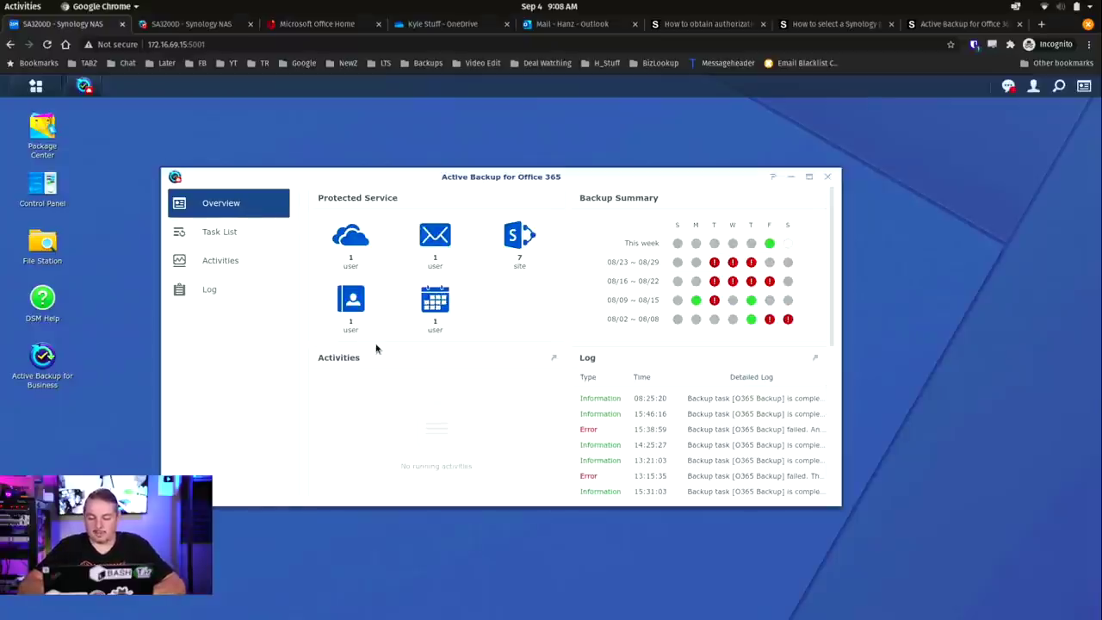
mouse_move(733, 264)
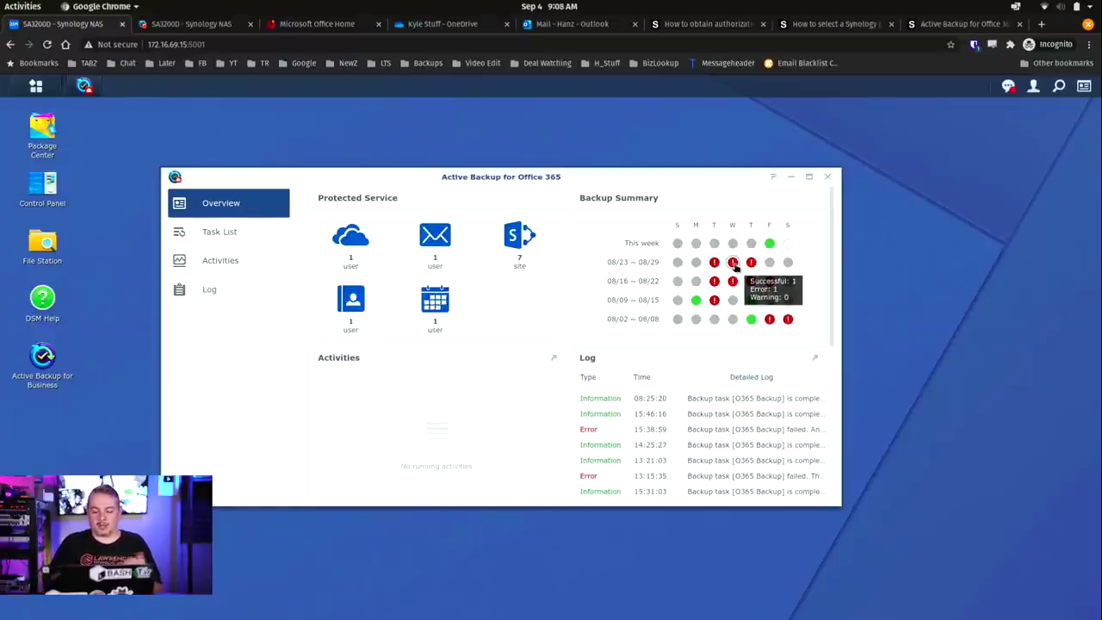
scroll(811, 256, down, 3)
scroll(812, 260, down, 1)
scroll(812, 260, up, 3)
scroll(812, 260, down, 2)
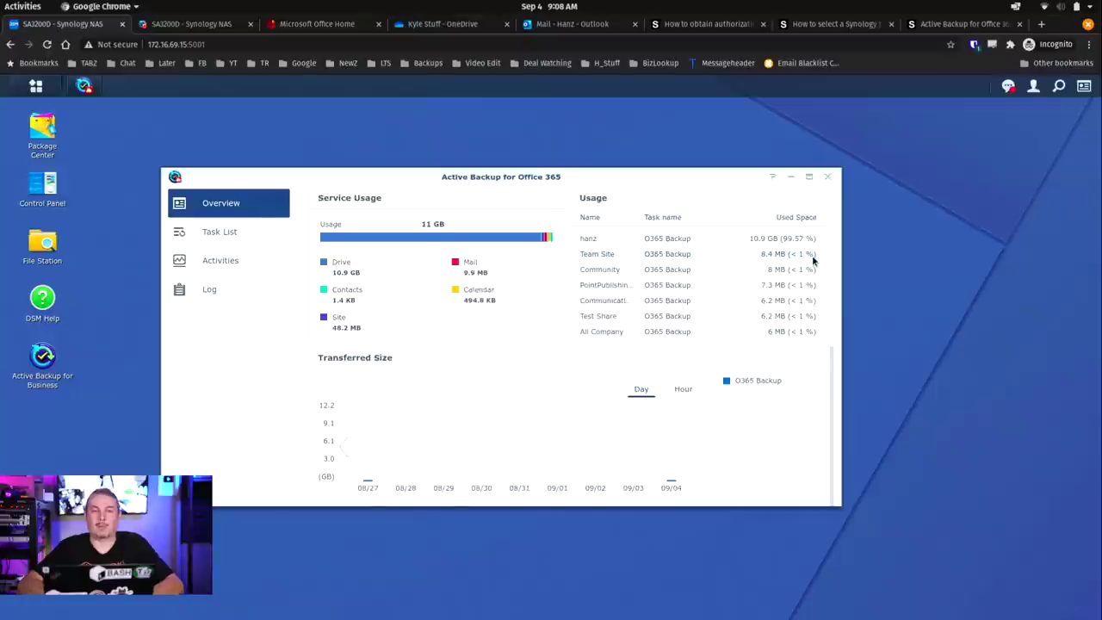
scroll(814, 261, up, 4)
scroll(812, 261, down, 3)
scroll(813, 260, up, 3)
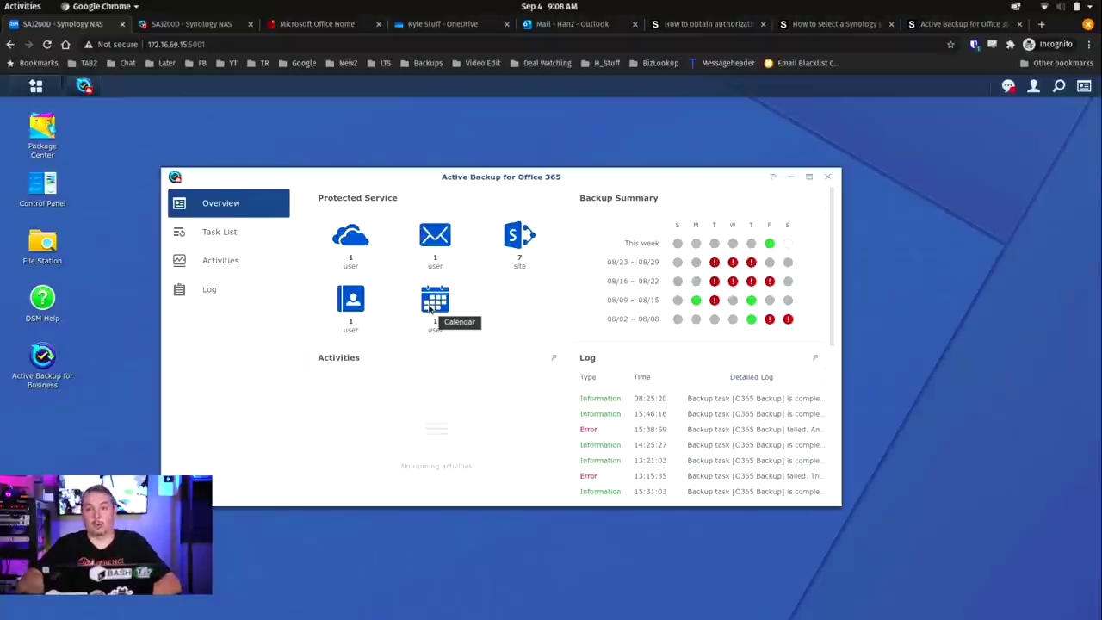
- Try to create a backup task for the Office 365 endpoint by authorizing it with the signed-in Microsoft account
click(252, 234)
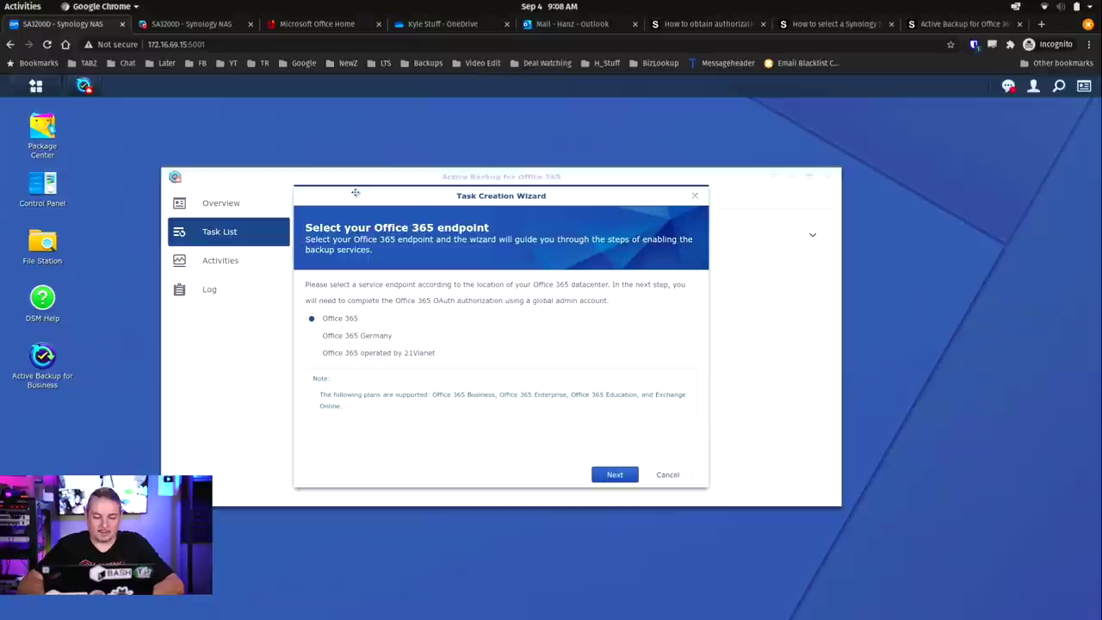
click(616, 475)
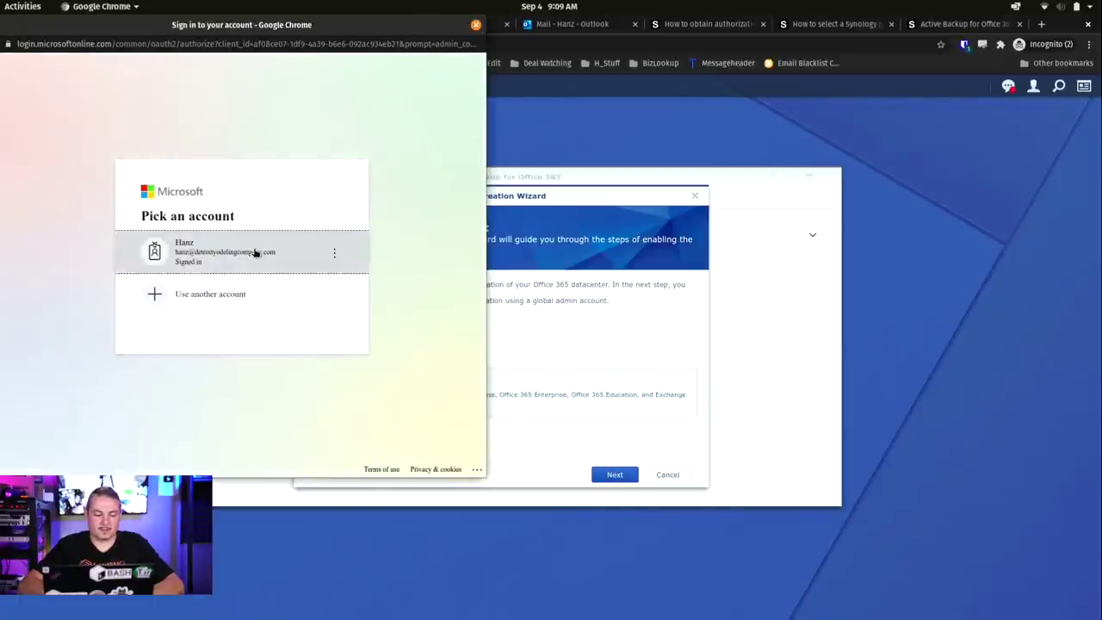
click(255, 253)
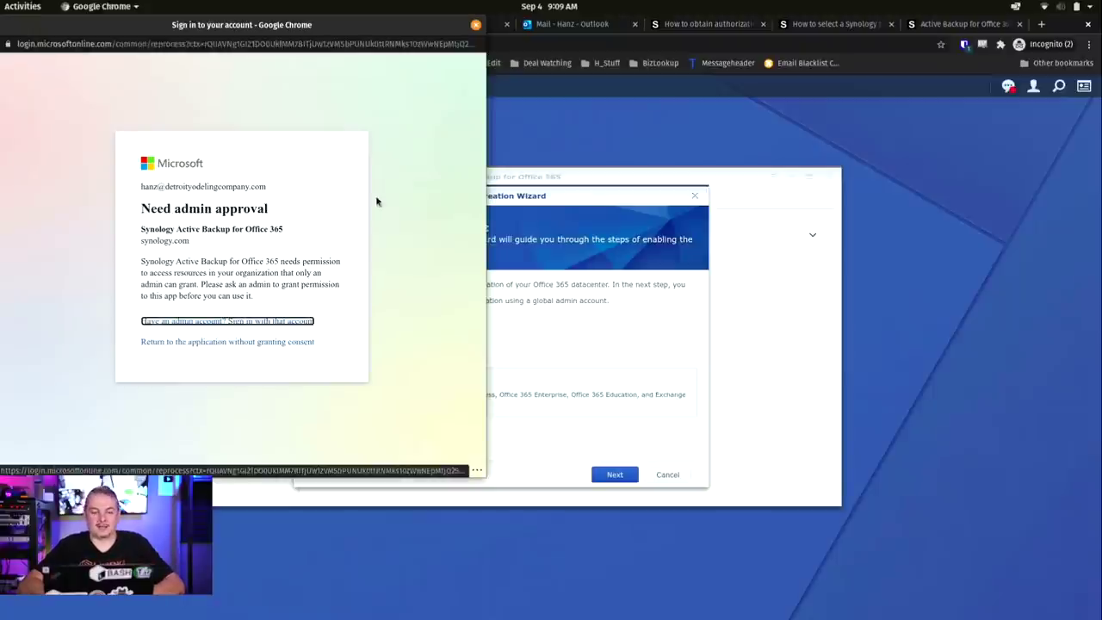
drag(363, 30, 527, 87)
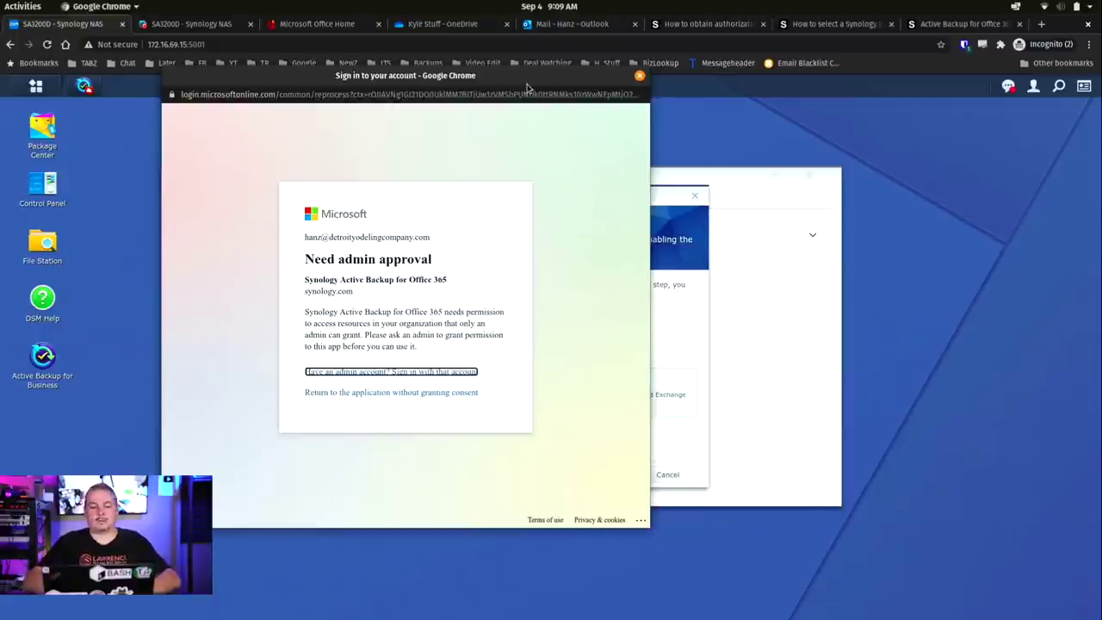
click(640, 76)
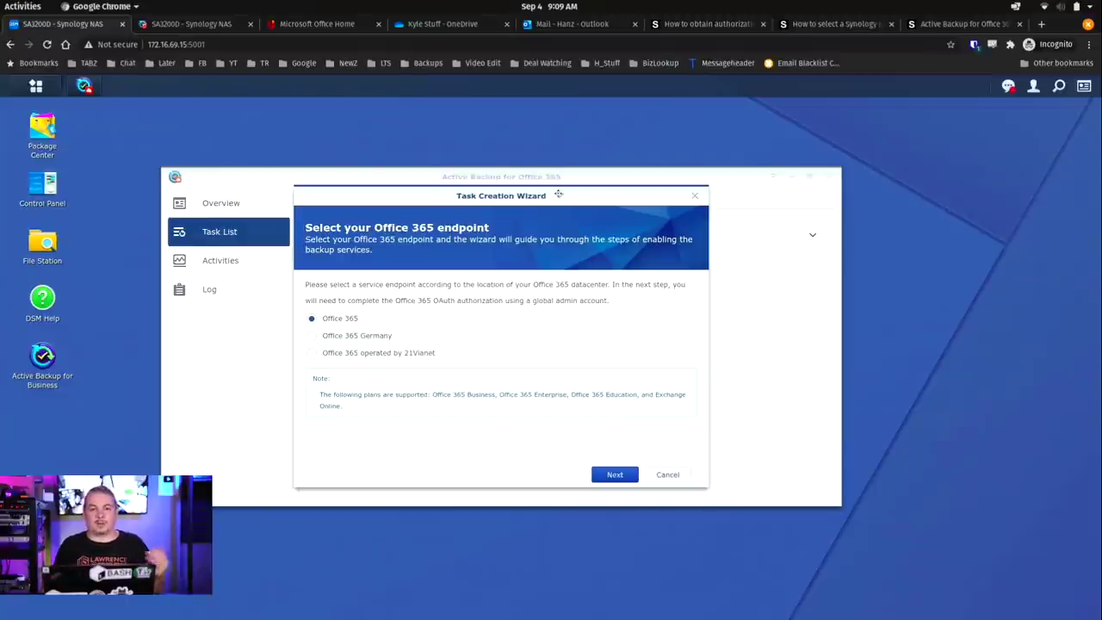
click(676, 478)
- Open the O365 Backup task for editing and review its general settings and the services selected for each user
click(404, 235)
click(389, 195)
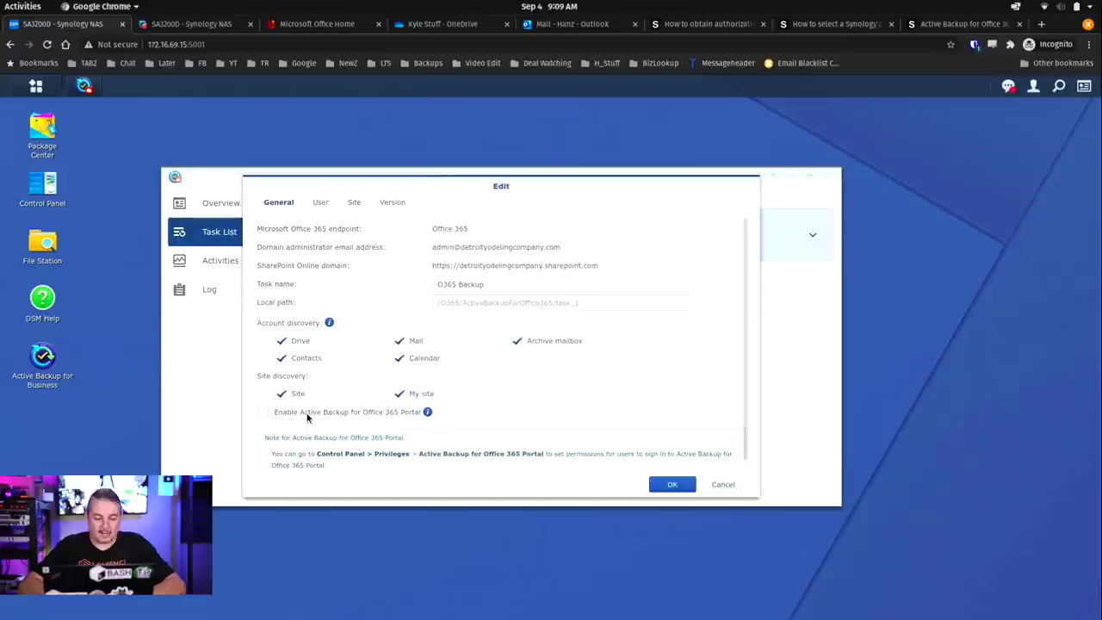
click(325, 203)
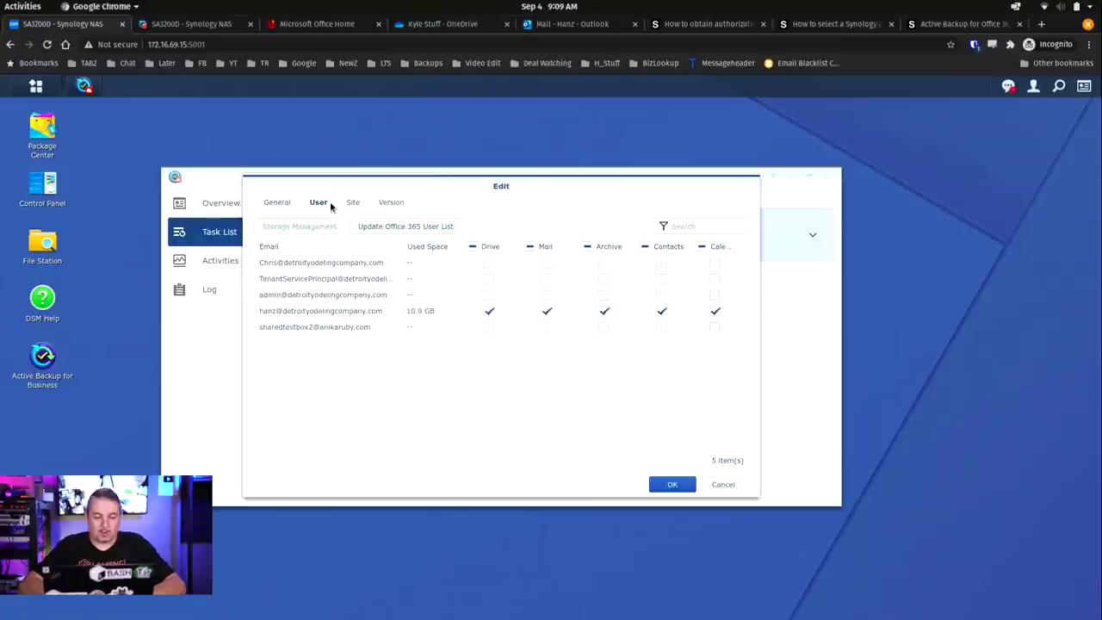
click(286, 203)
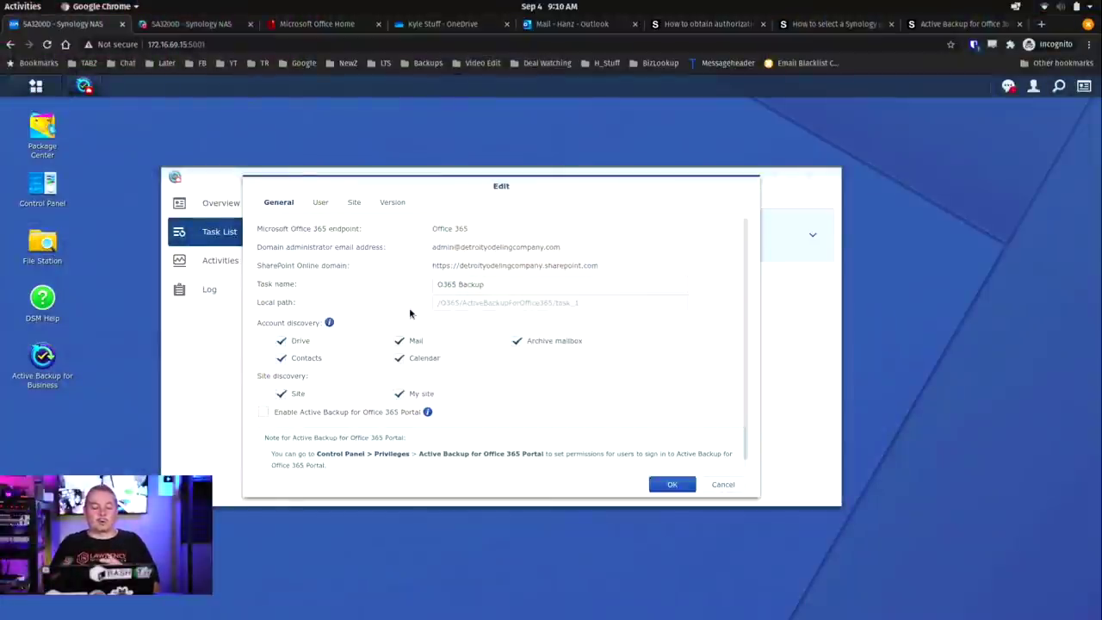
click(320, 204)
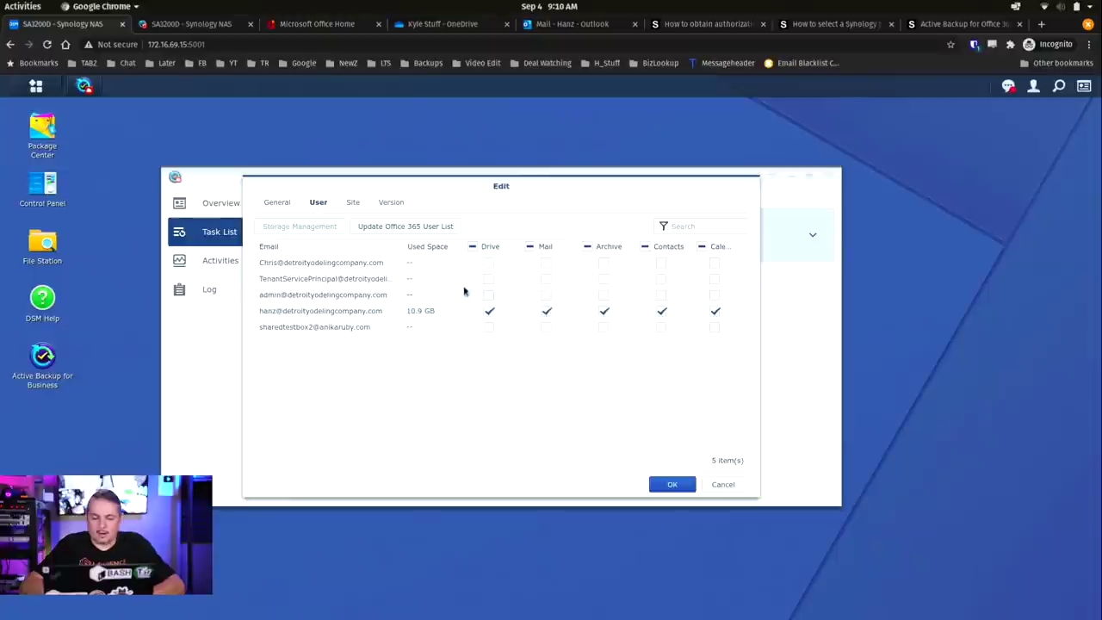
- Review the O365 Backup task's site list and version policies, and close its settings without saving
click(353, 204)
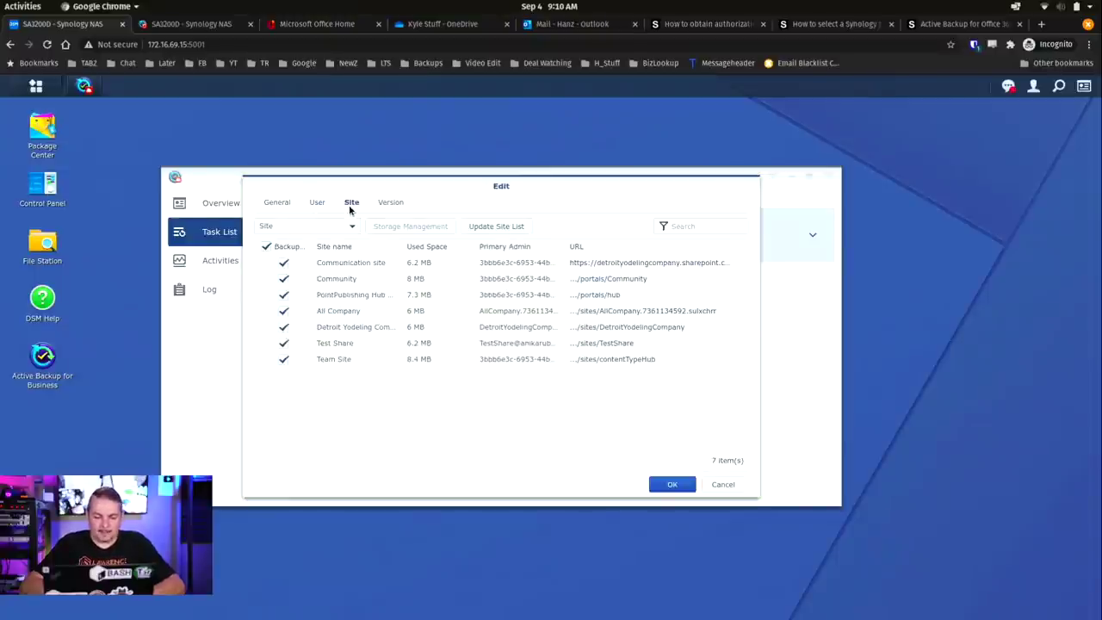
click(392, 204)
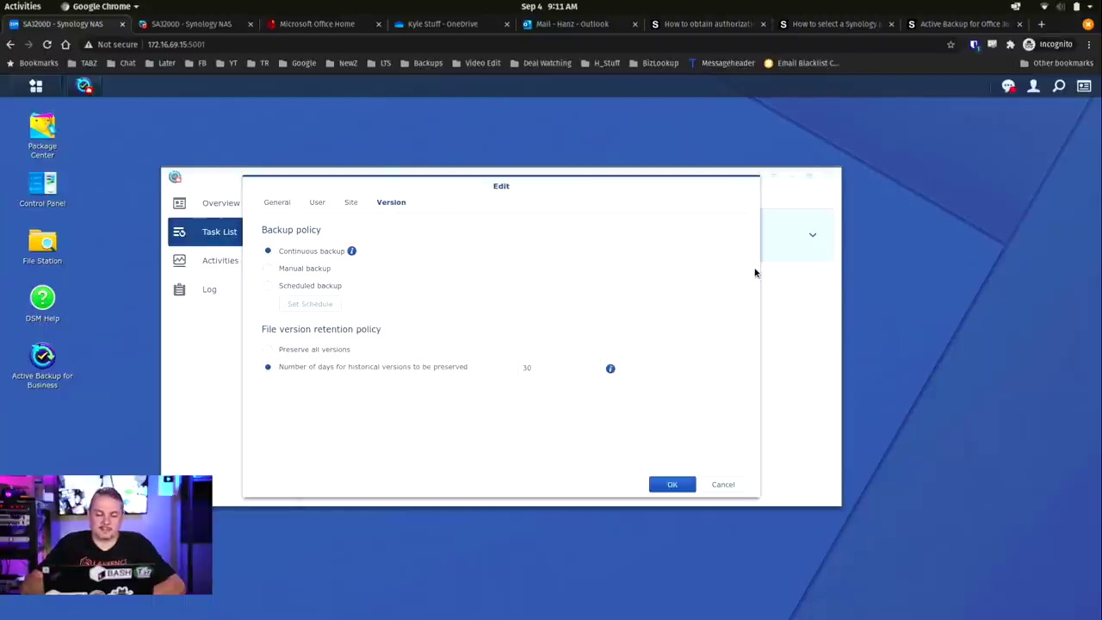
mouse_move(352, 252)
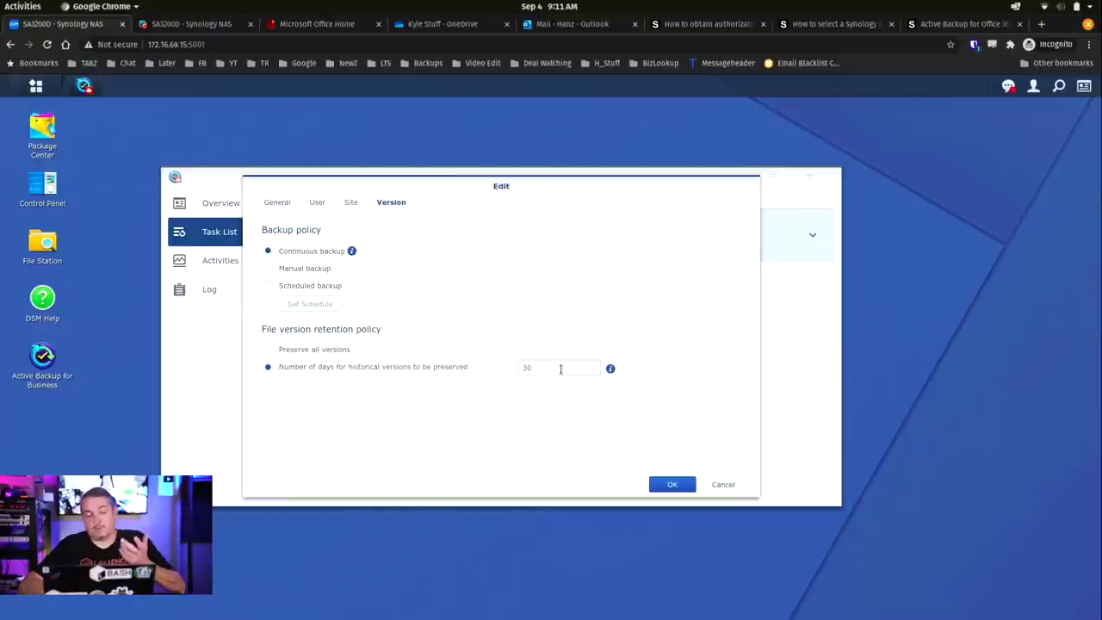
click(733, 488)
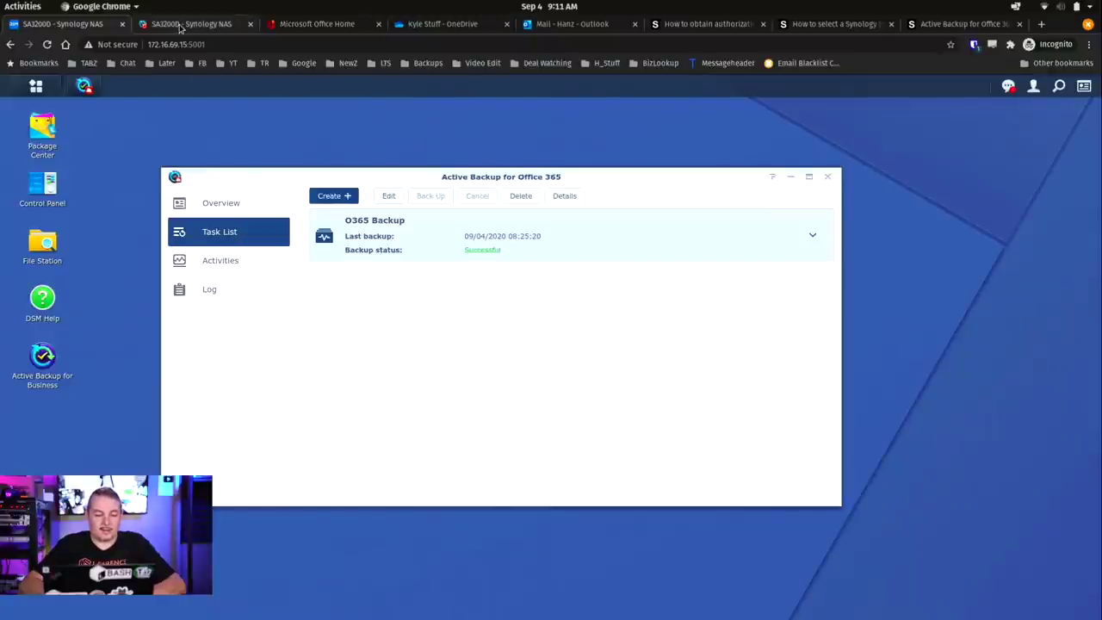
- Switch to the Active Backup for Office 365 Portal and set the view role to the user whose account is active
click(36, 86)
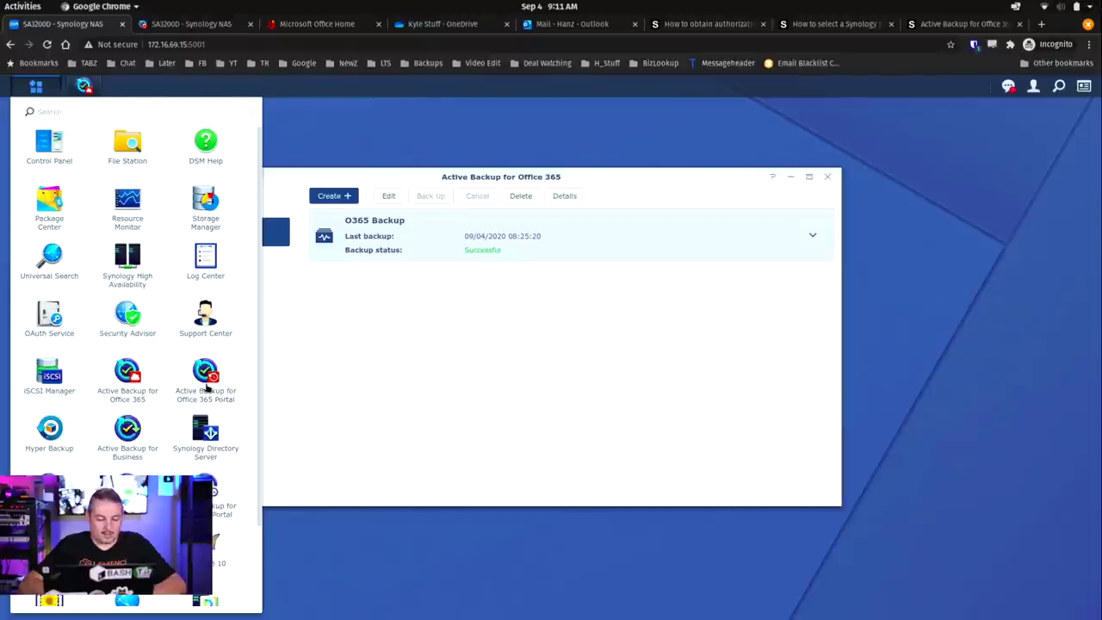
click(178, 24)
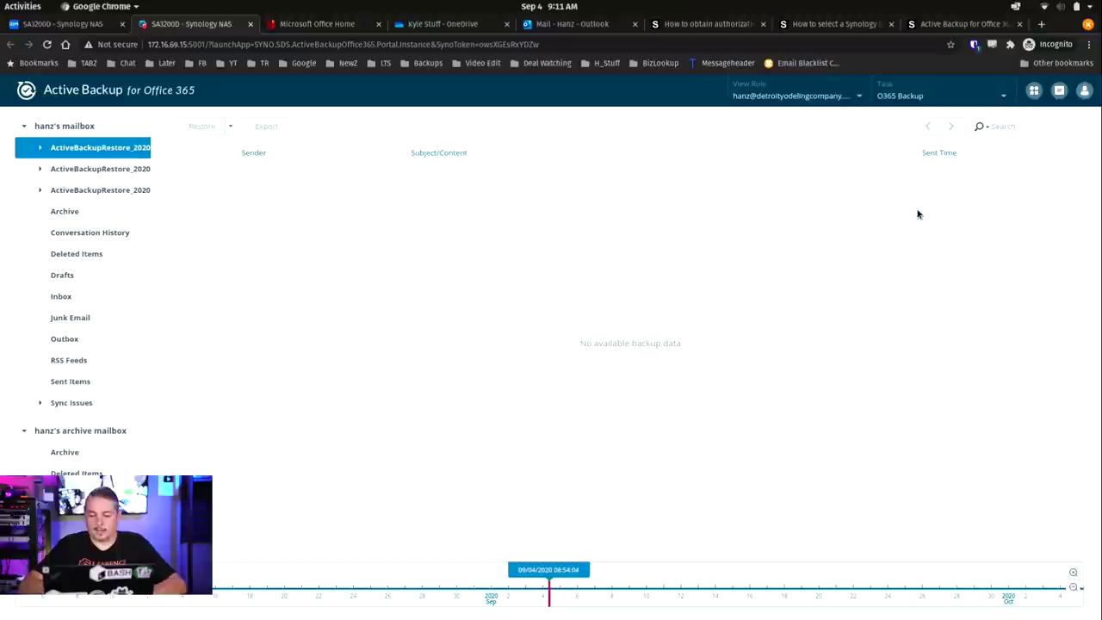
click(818, 96)
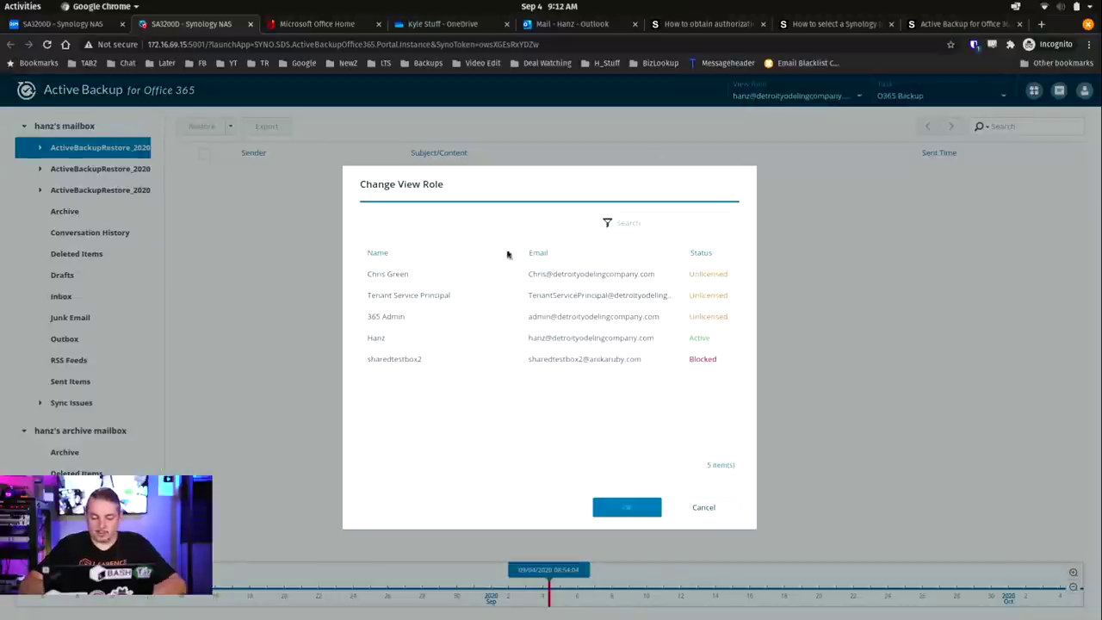
click(421, 337)
click(626, 508)
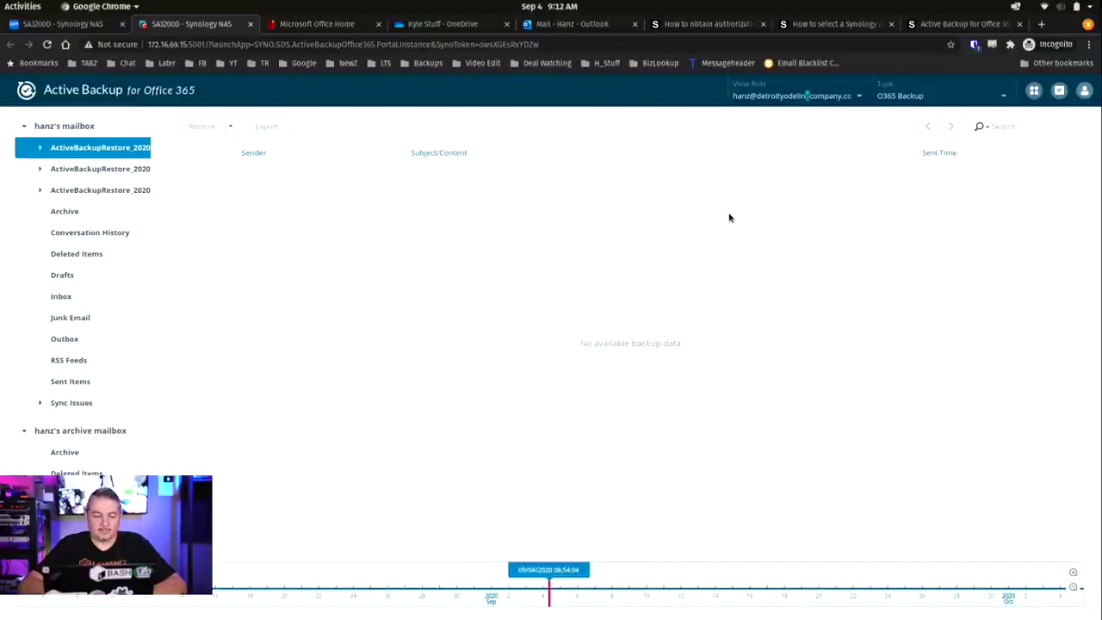
- Look through the second and third ActiveBackupRestore folders and the Archive folder in the backed-up mailbox
click(95, 168)
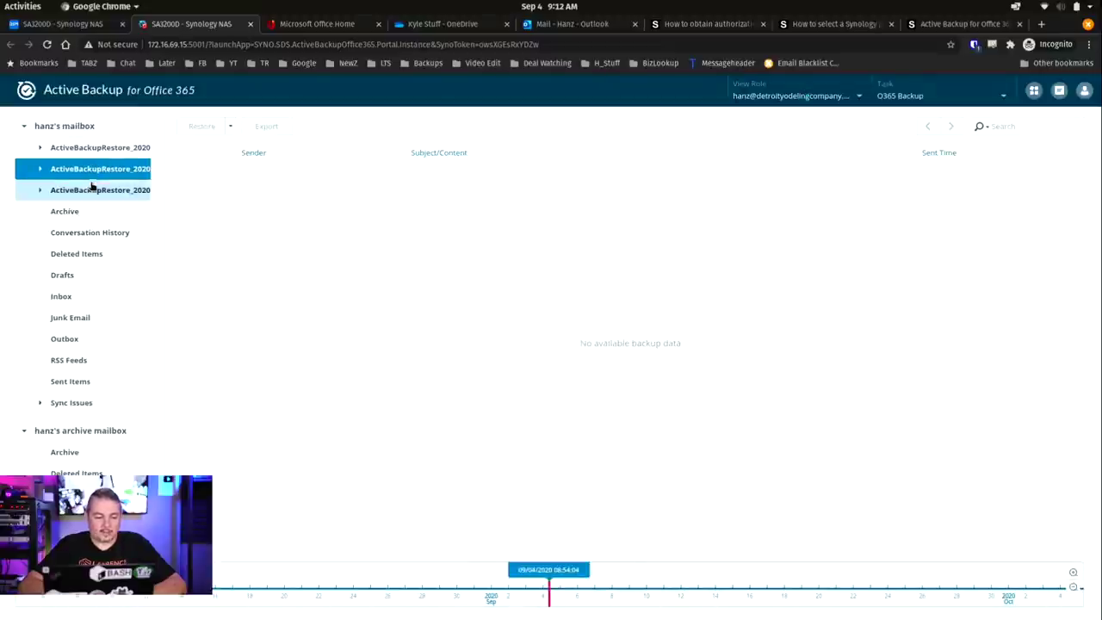
click(91, 187)
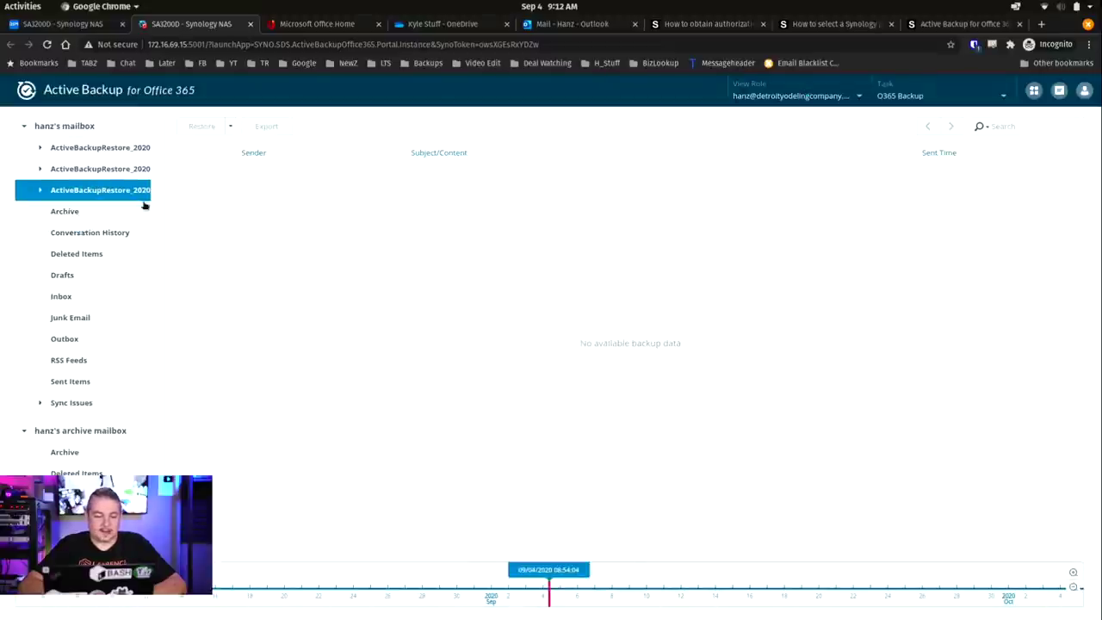
click(89, 213)
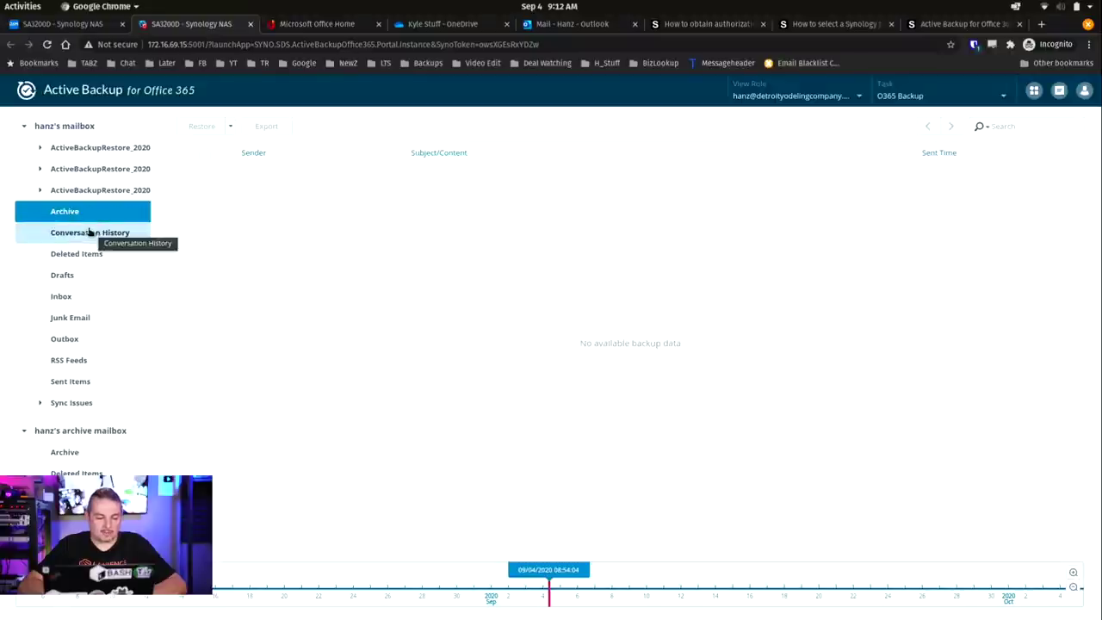
- Show the backed-up Inbox and step back to the 09/02/2020 08:54:04 backup point
click(81, 296)
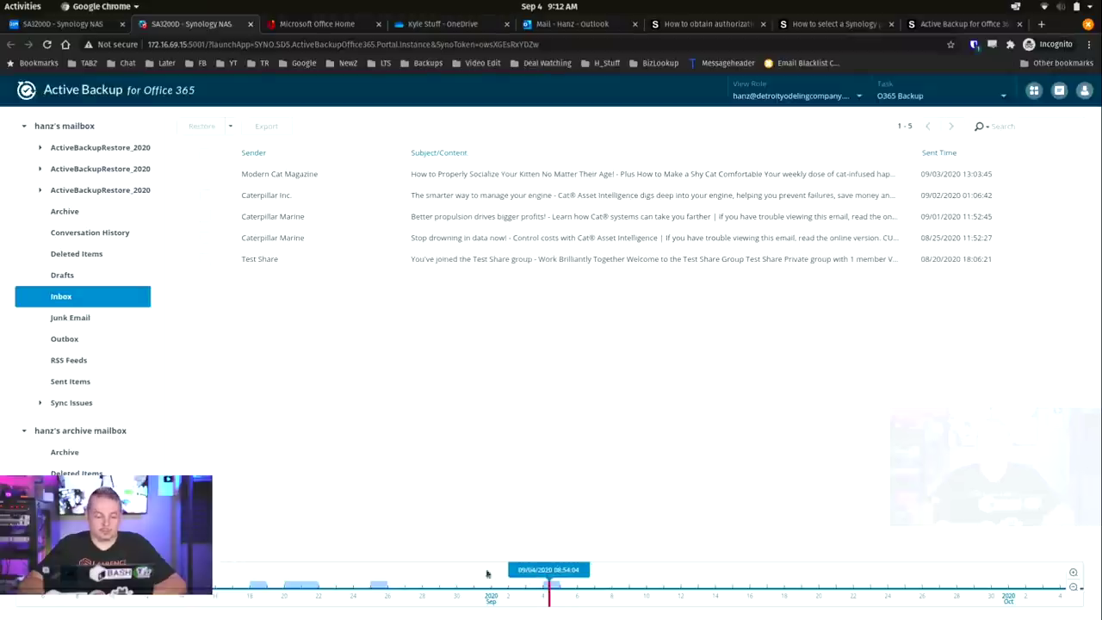
click(69, 572)
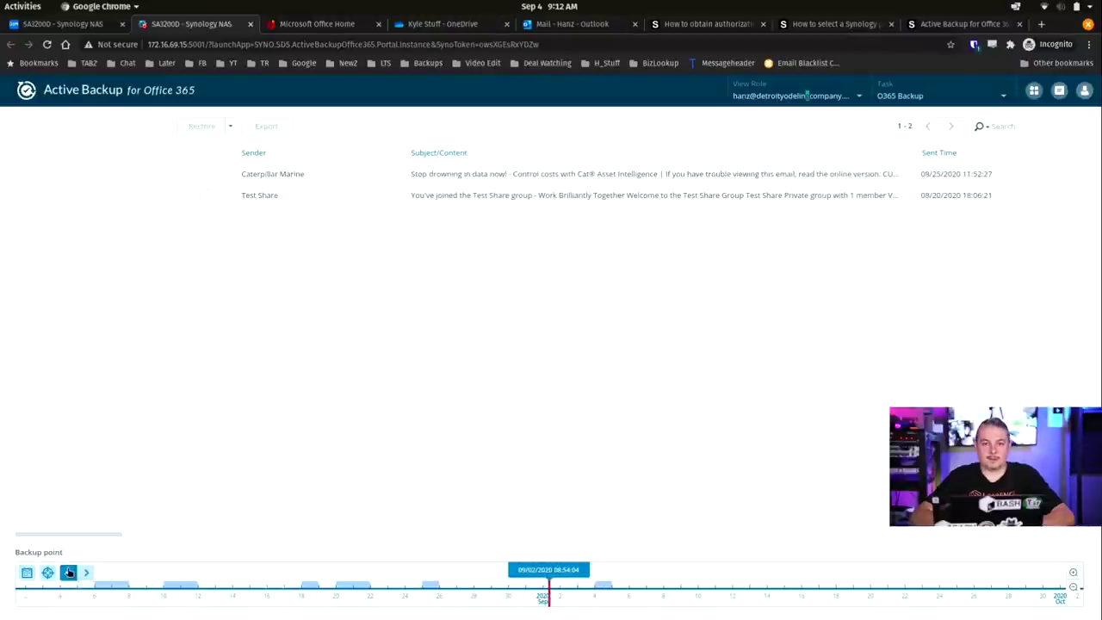
- Step back through the backed-up Inbox's earlier backup points to 08/22/2020 08:54:04
click(68, 572)
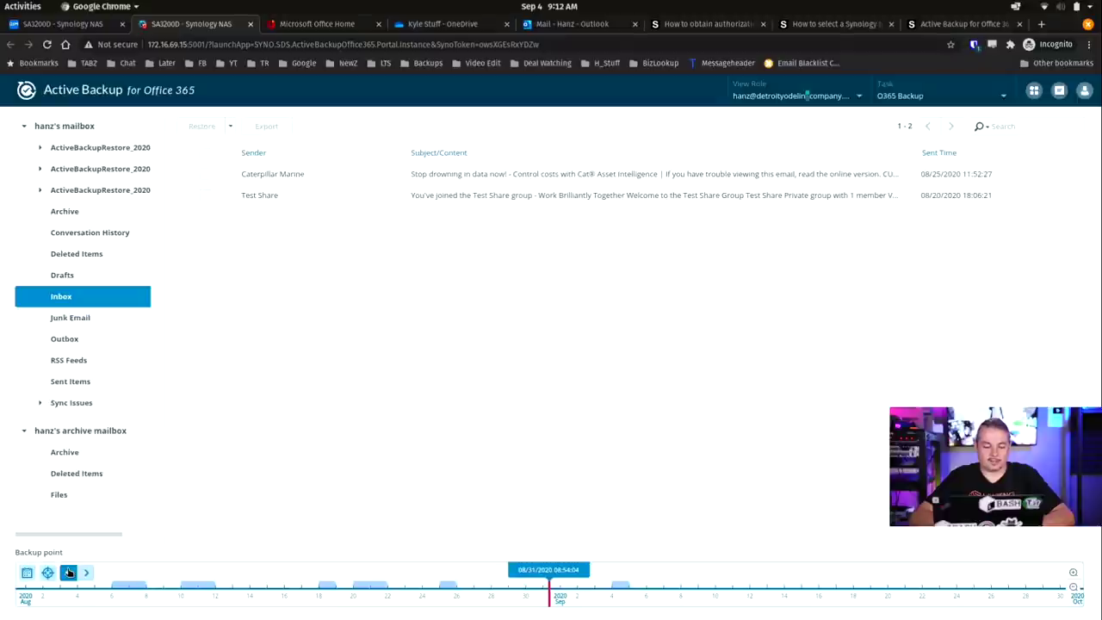
click(69, 573)
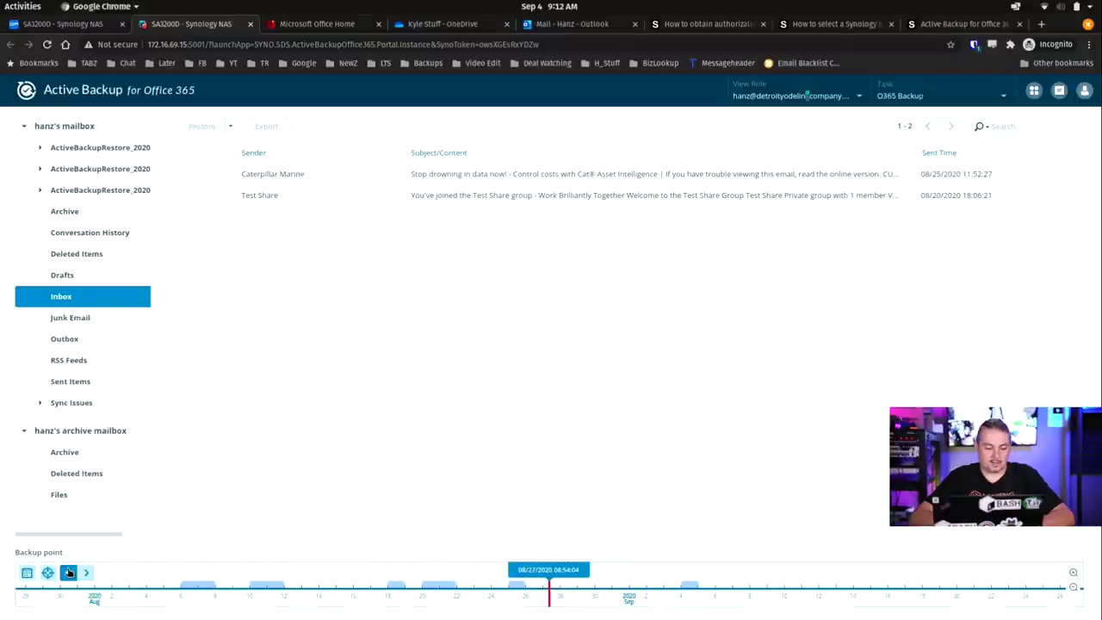
click(69, 573)
click(69, 573)
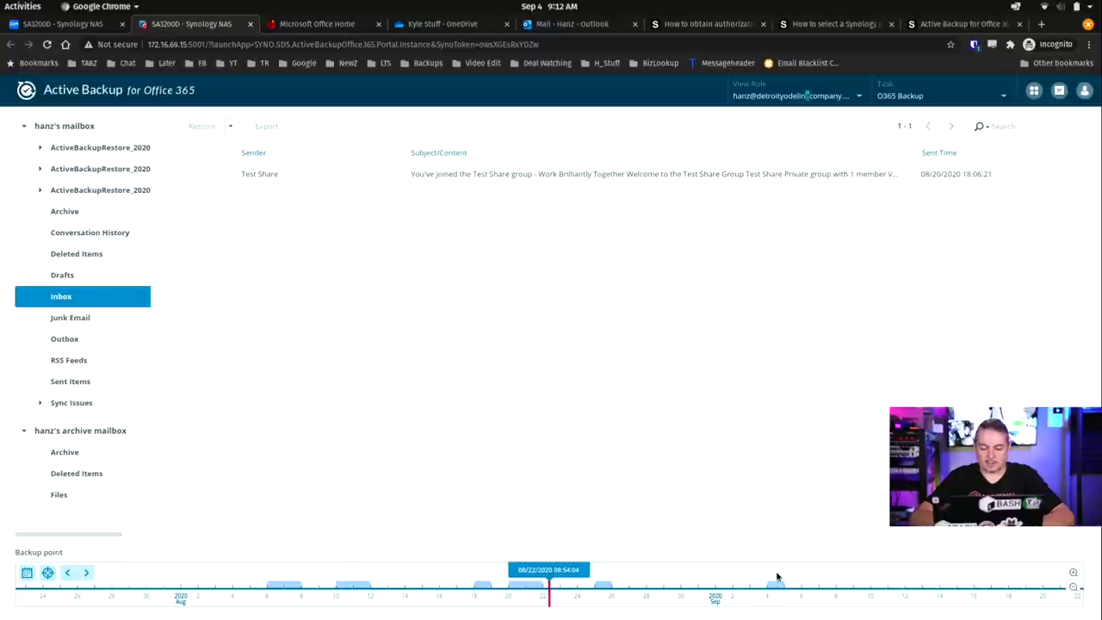
- Jump to the latest backup point and restore all Inbox messages to the same user's mailbox in the proposed ActiveBackupRestore folder
click(47, 573)
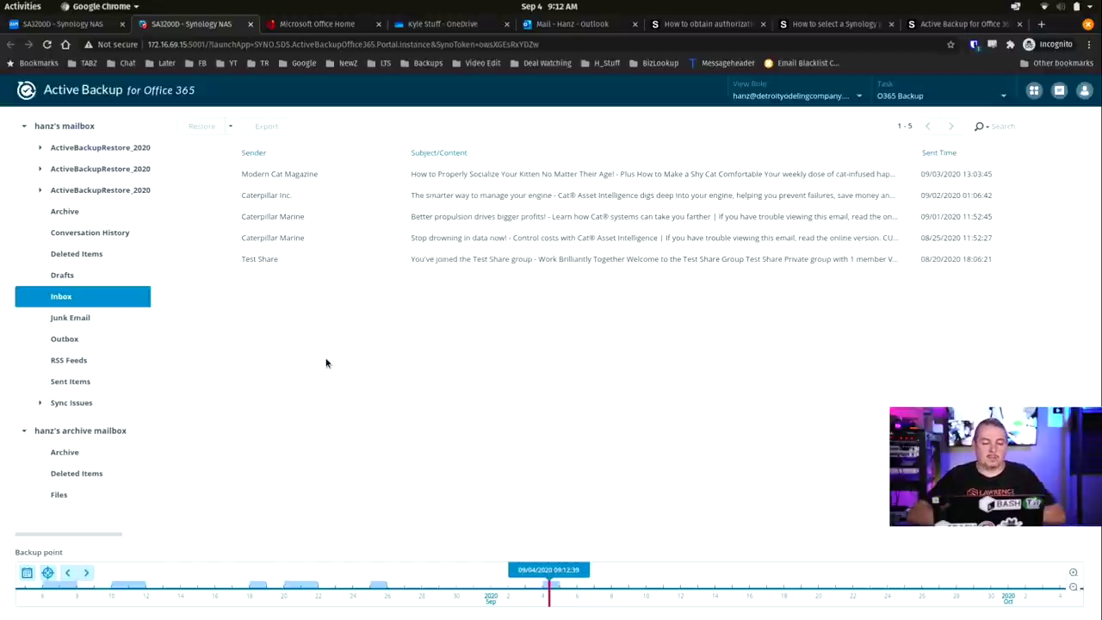
click(203, 155)
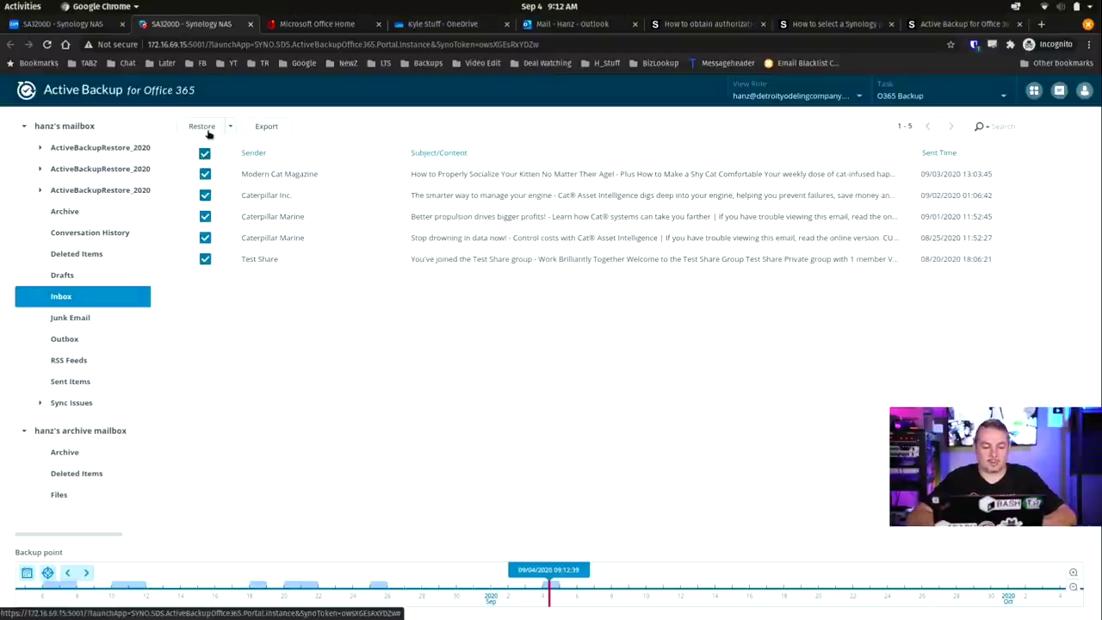
click(203, 128)
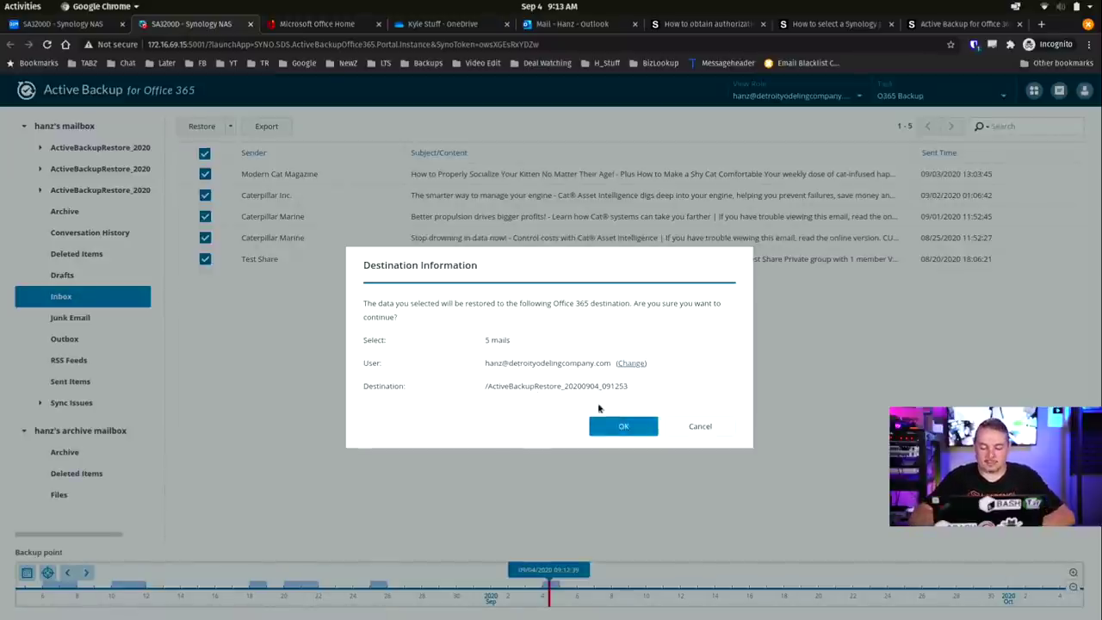
click(622, 426)
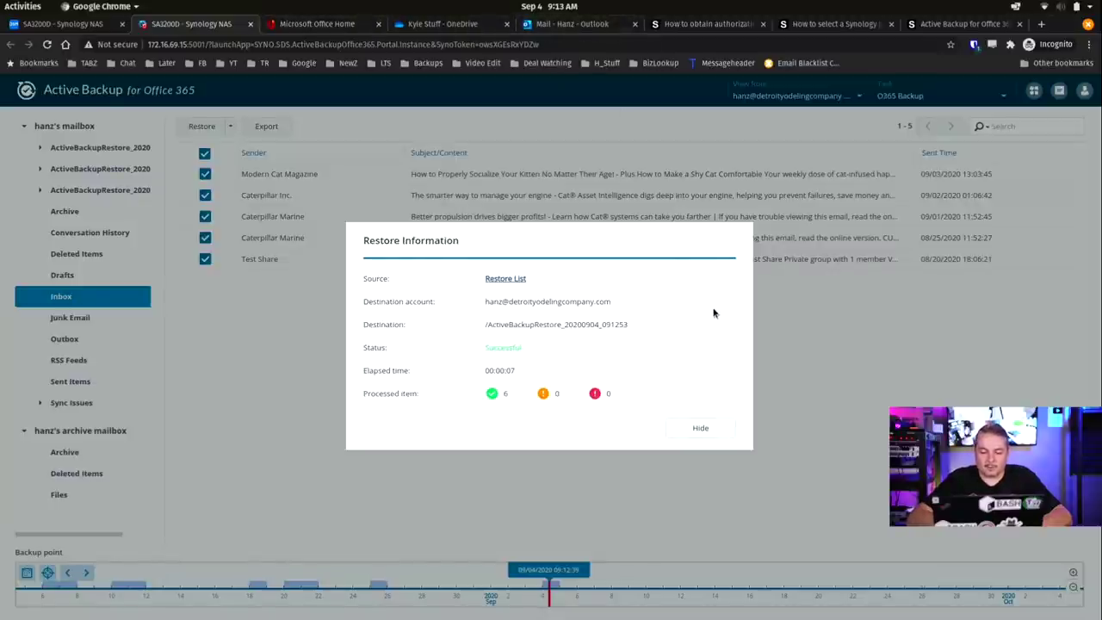
- Switch to Outlook, reload the mailbox, show the Inbox of the first ActiveBackupRestore folder and widen the folder pane
click(537, 26)
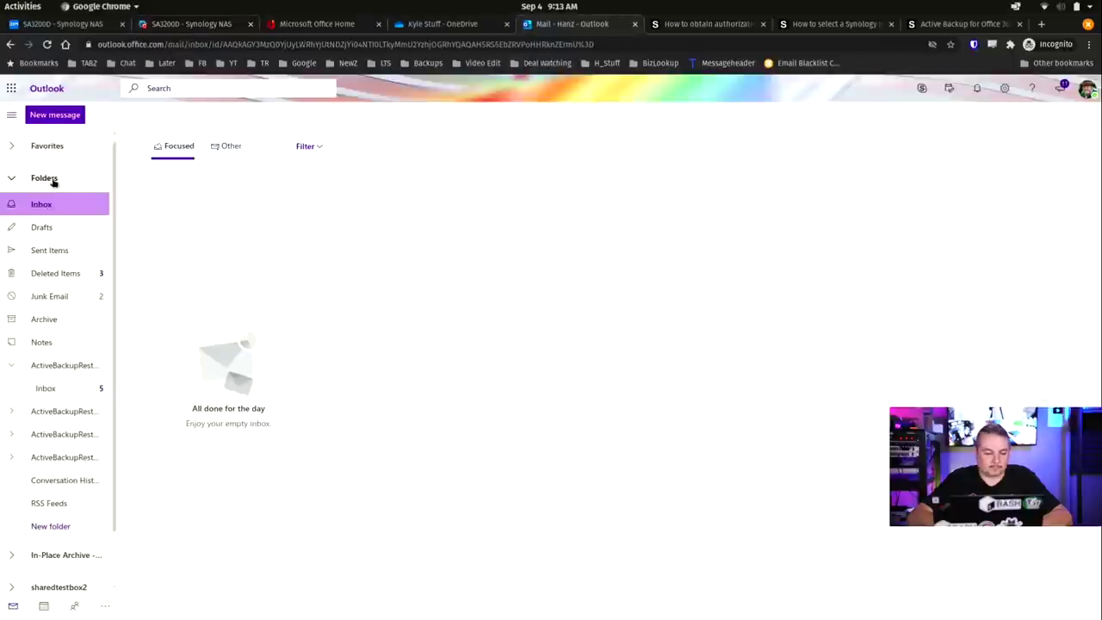
click(47, 44)
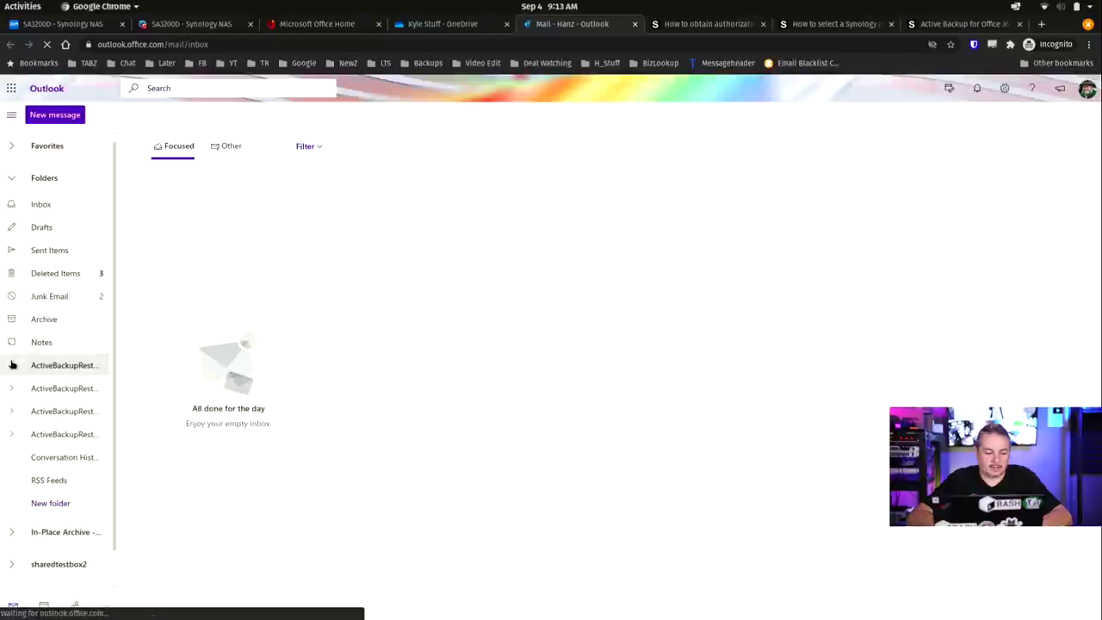
click(12, 365)
click(96, 388)
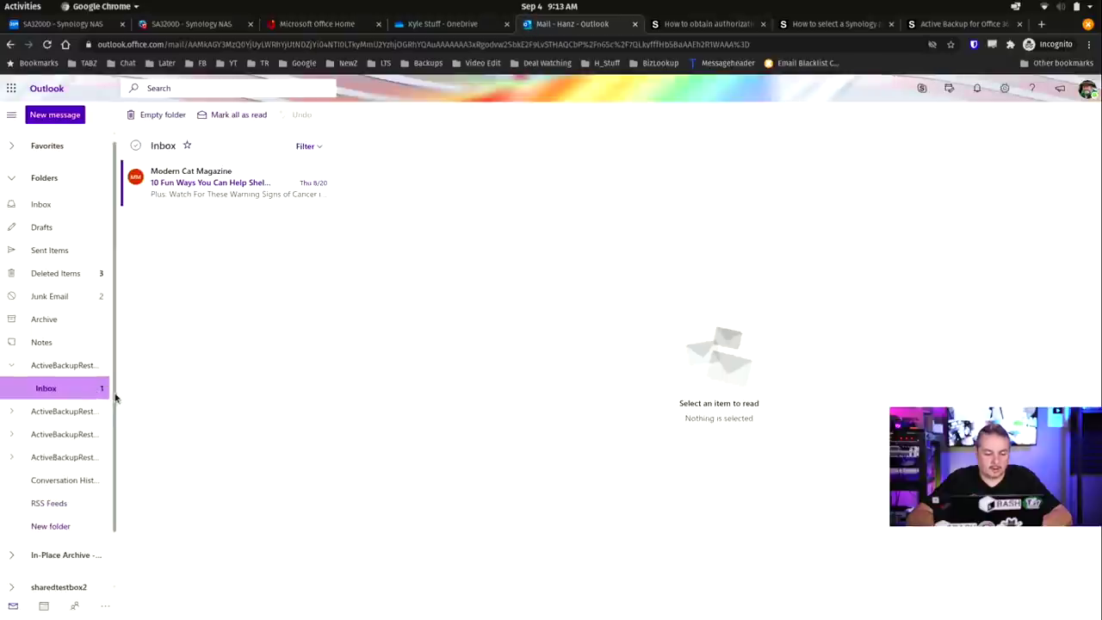
drag(116, 398, 280, 426)
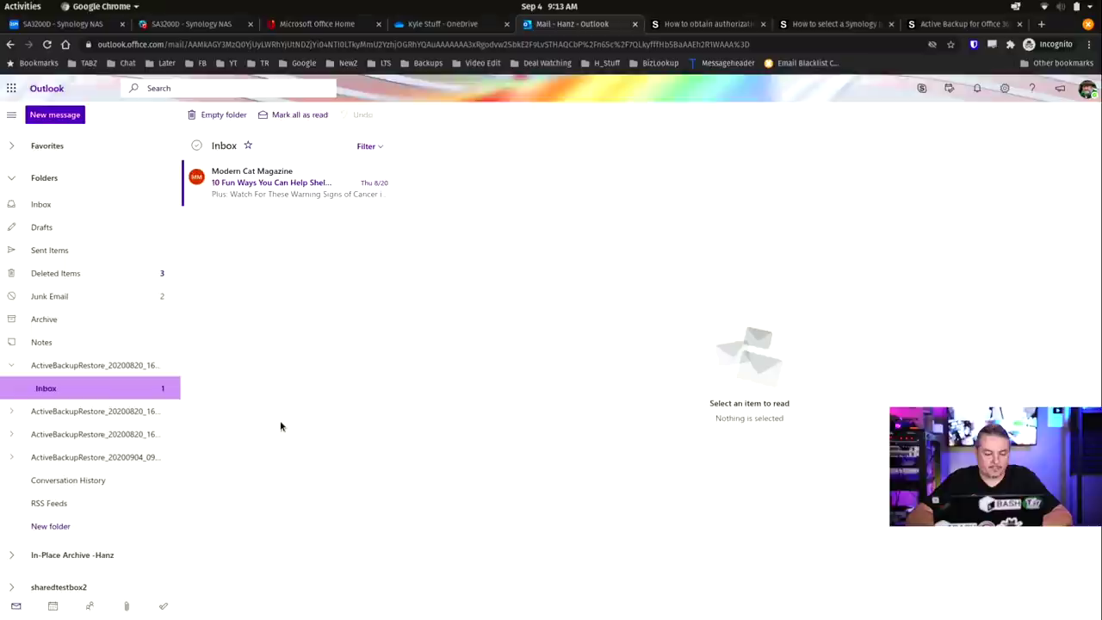
- Expand the ActiveBackupRestore_20200904 folder and show the restored messages in its Inbox
click(110, 458)
click(13, 457)
click(80, 484)
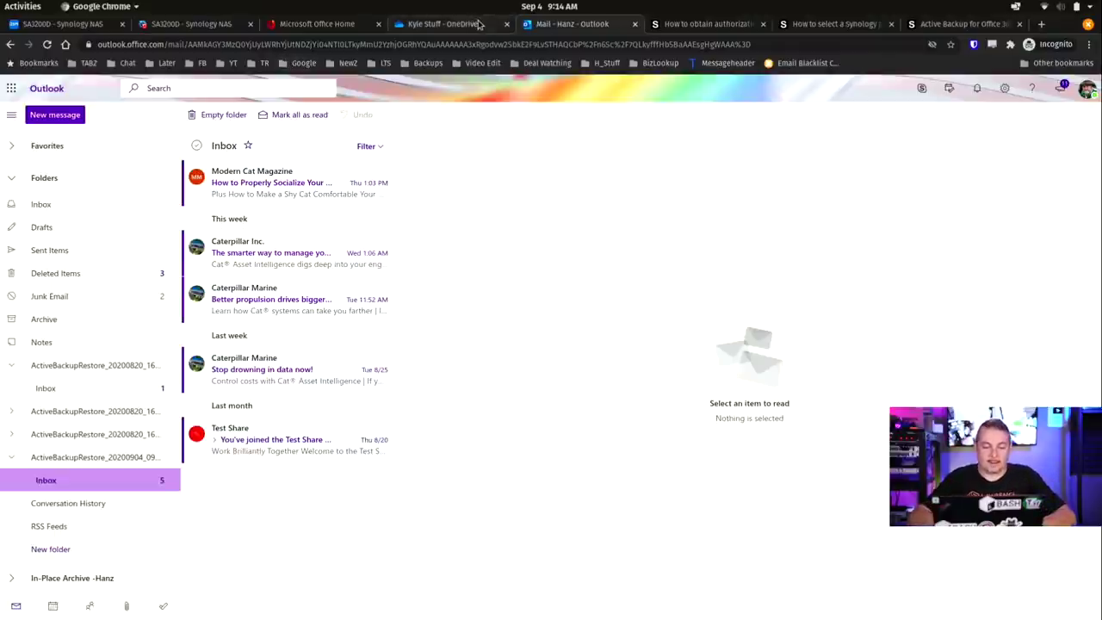
- Switch to the backup portal, dismiss the restore information and browse the Drive backup to the O365 Demo > Kyle Stuff folder
click(228, 24)
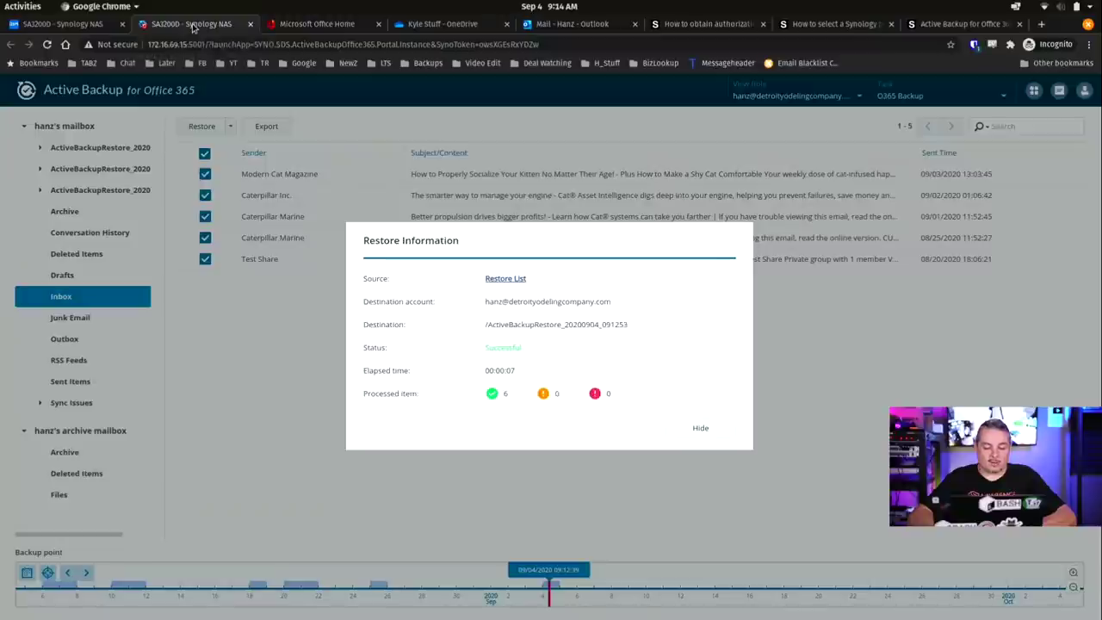
click(701, 428)
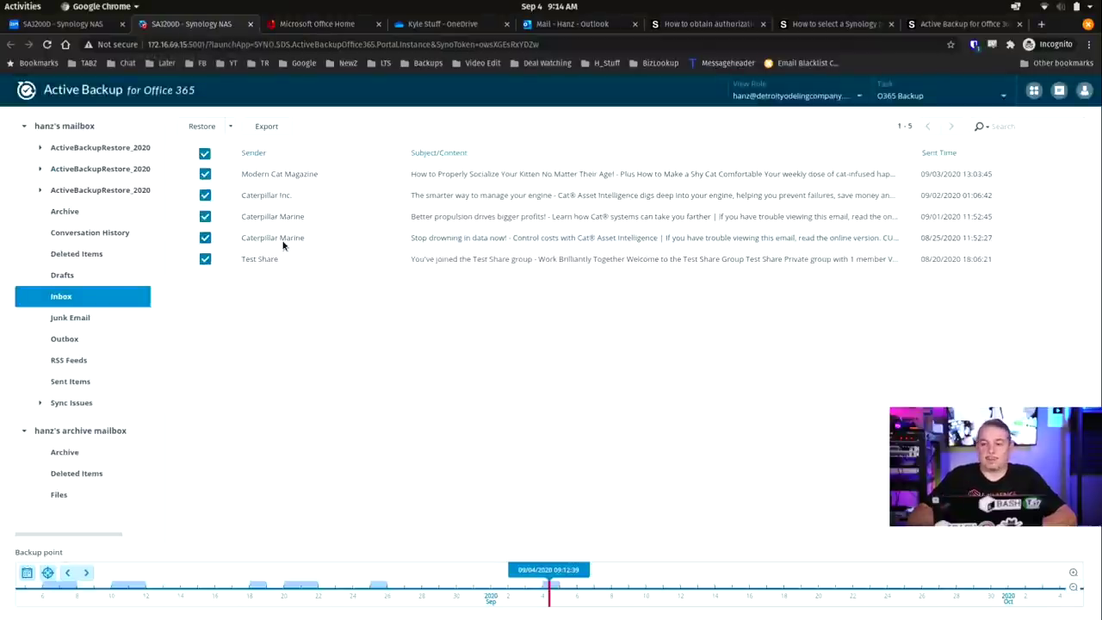
click(1035, 93)
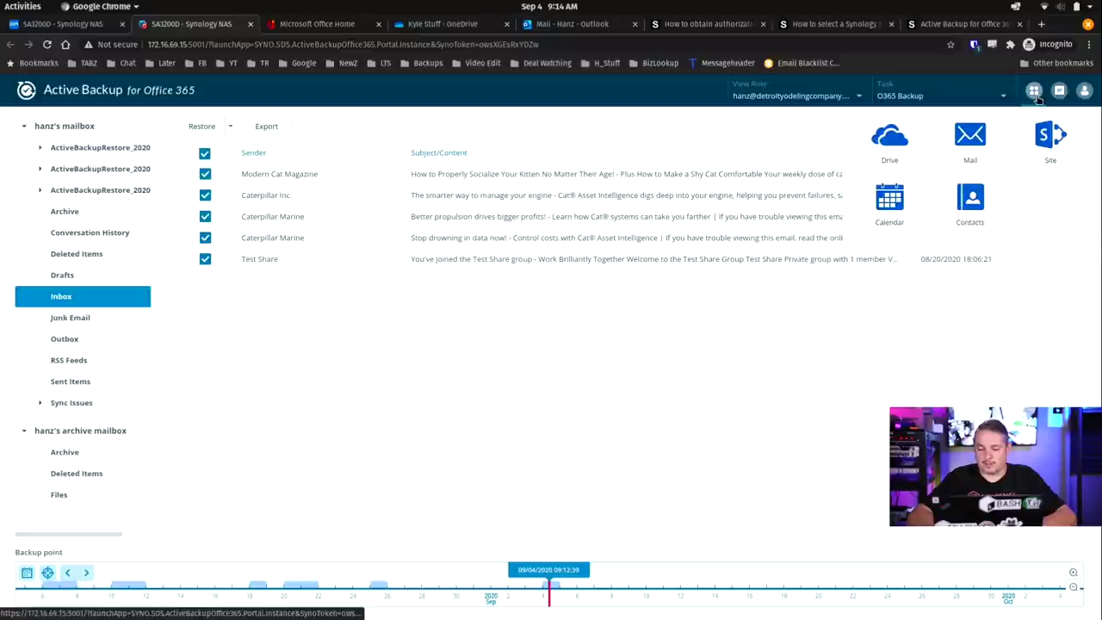
click(886, 138)
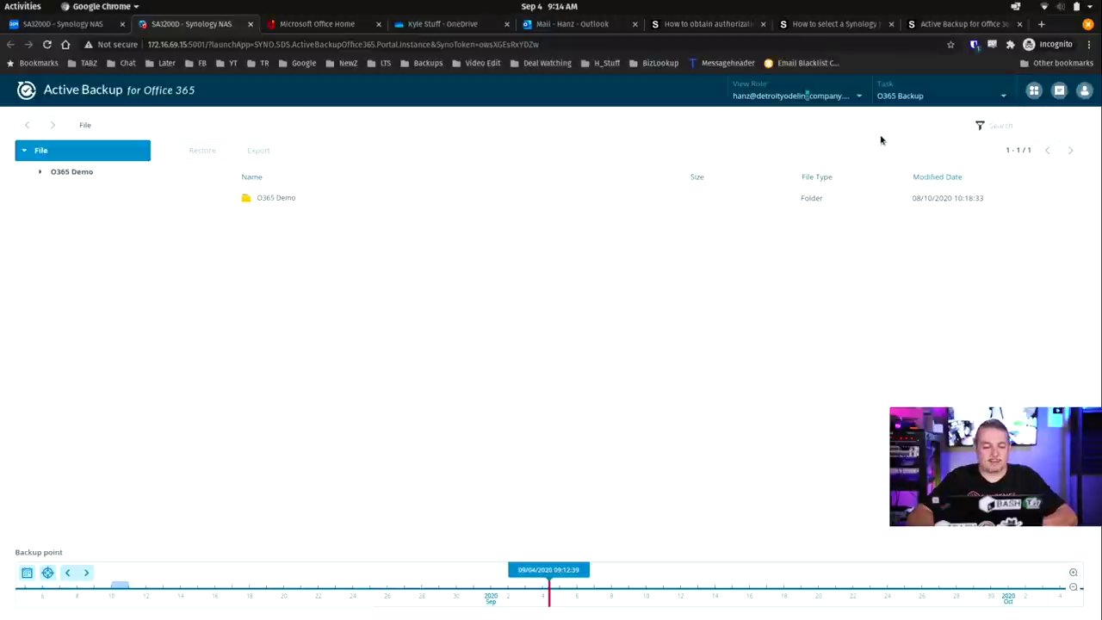
double_click(251, 198)
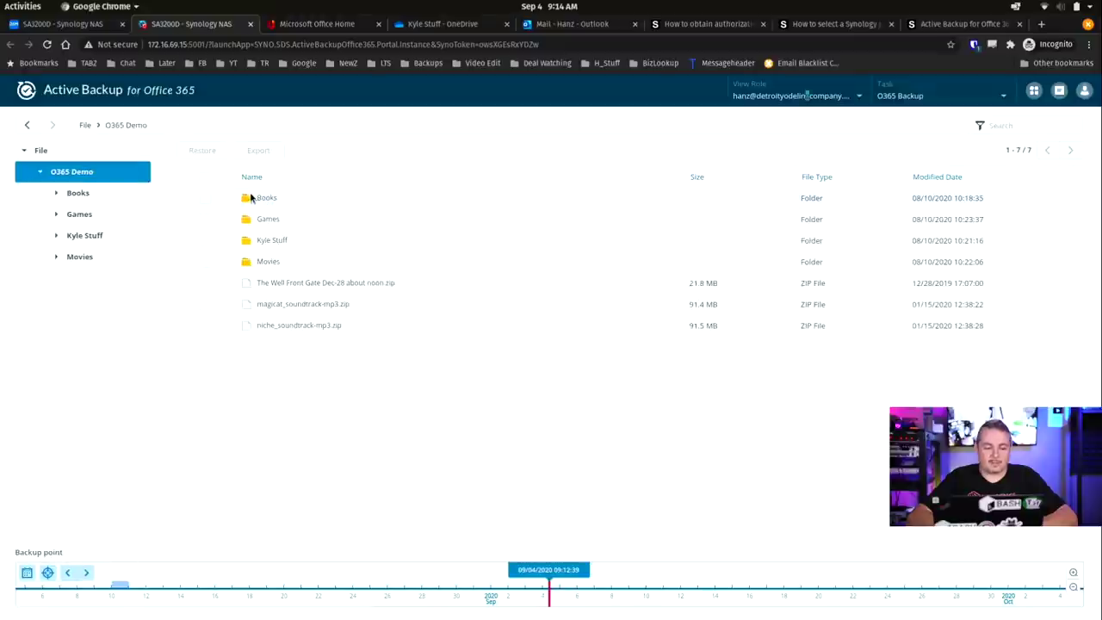
double_click(267, 242)
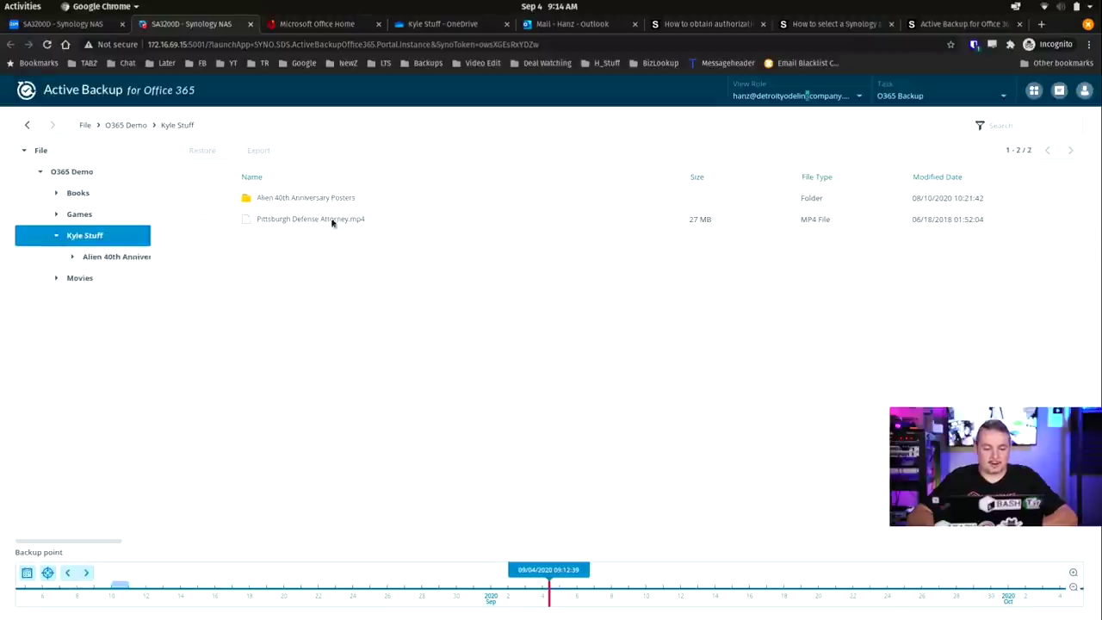
- Switch to OneDrive and delete Pittsburgh Defense Attorney.mp4 from the Kyle Stuff folder
click(466, 26)
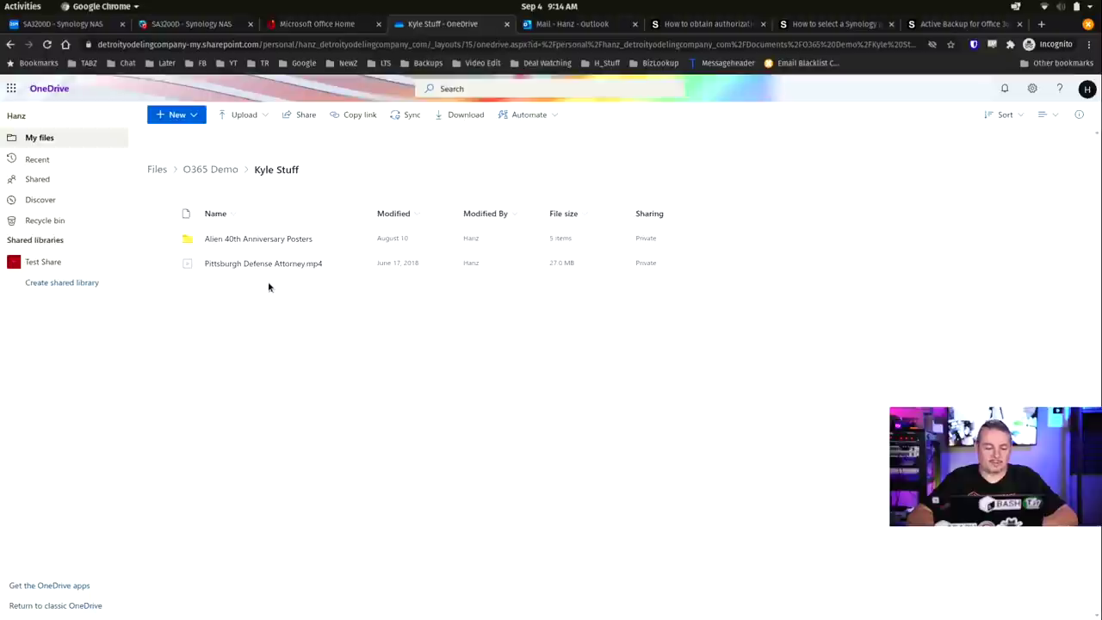
click(160, 263)
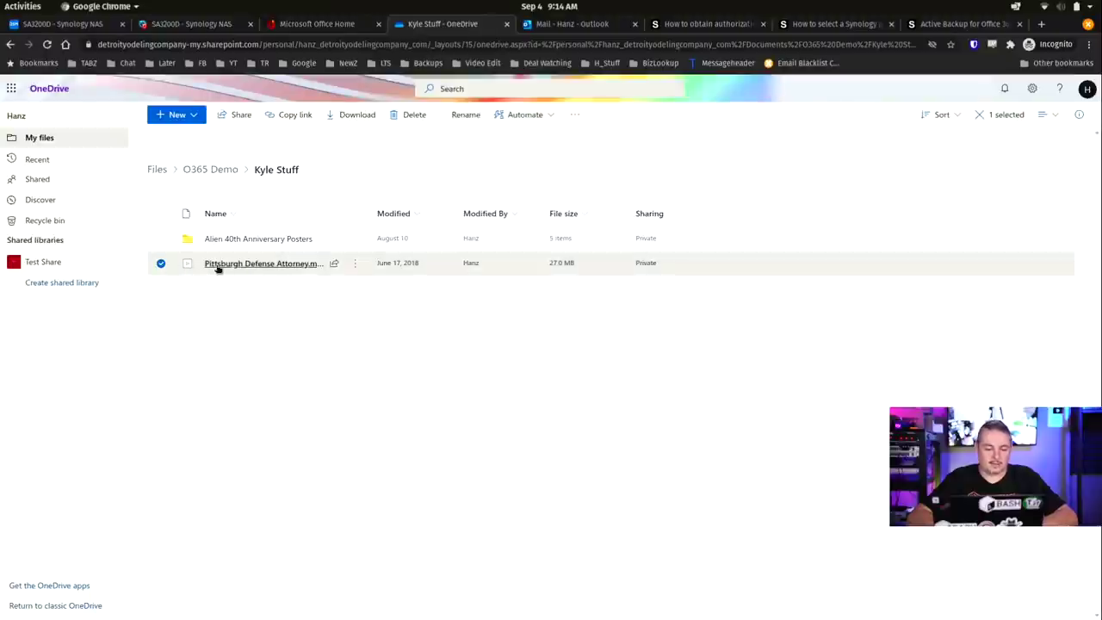
click(403, 115)
click(561, 375)
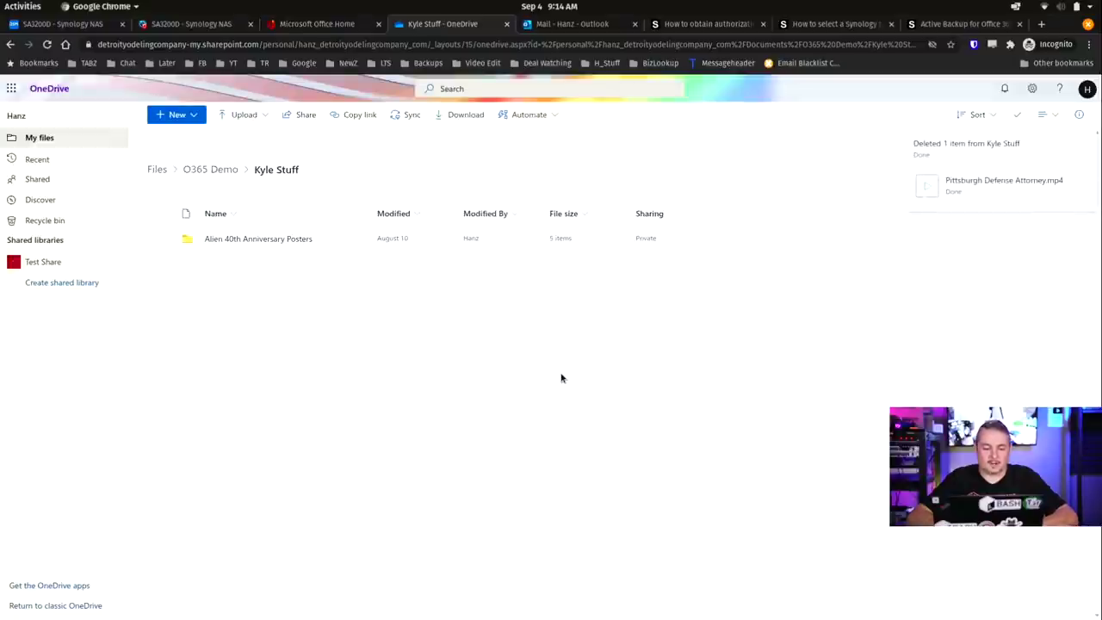
- Look inside the Alien 40th Anniversary Posters folder and delete that folder from Kyle Stuff
click(161, 238)
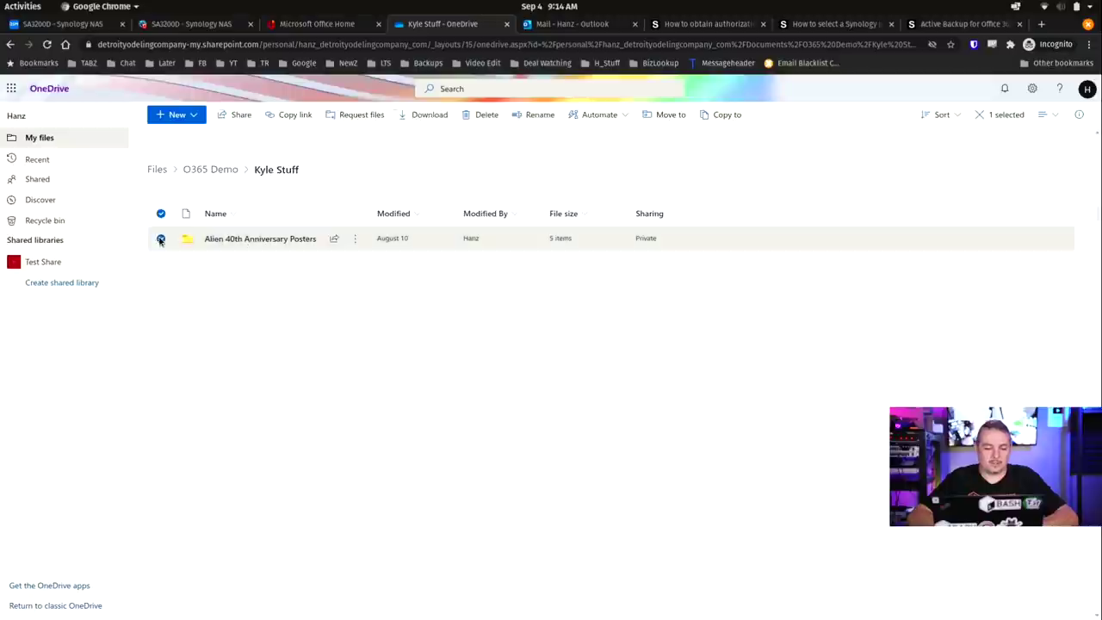
click(288, 239)
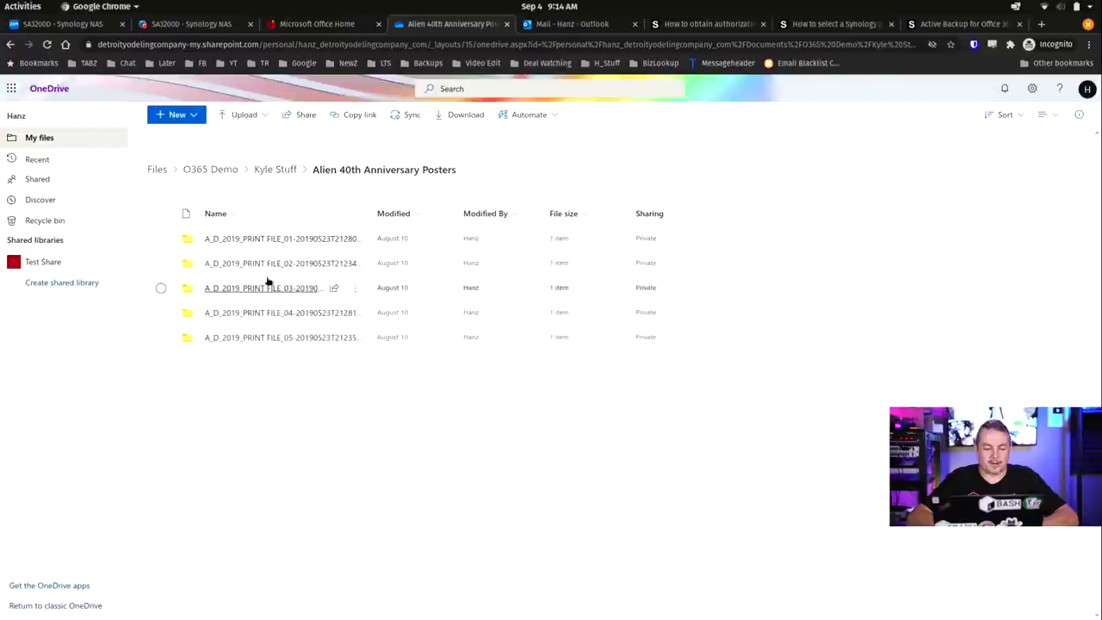
click(280, 170)
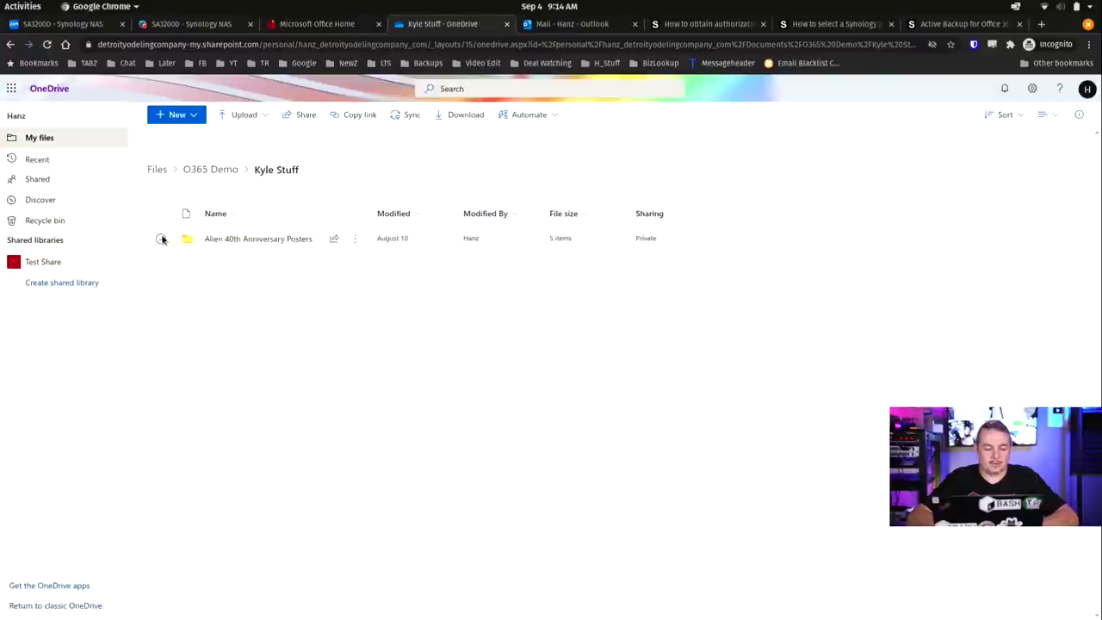
click(161, 240)
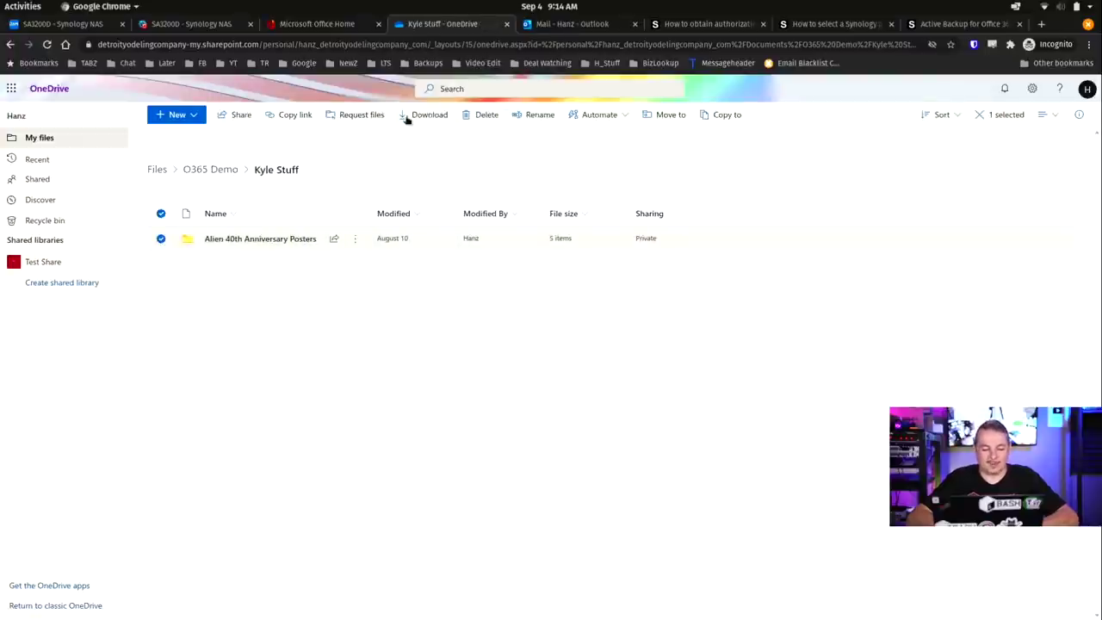
click(476, 119)
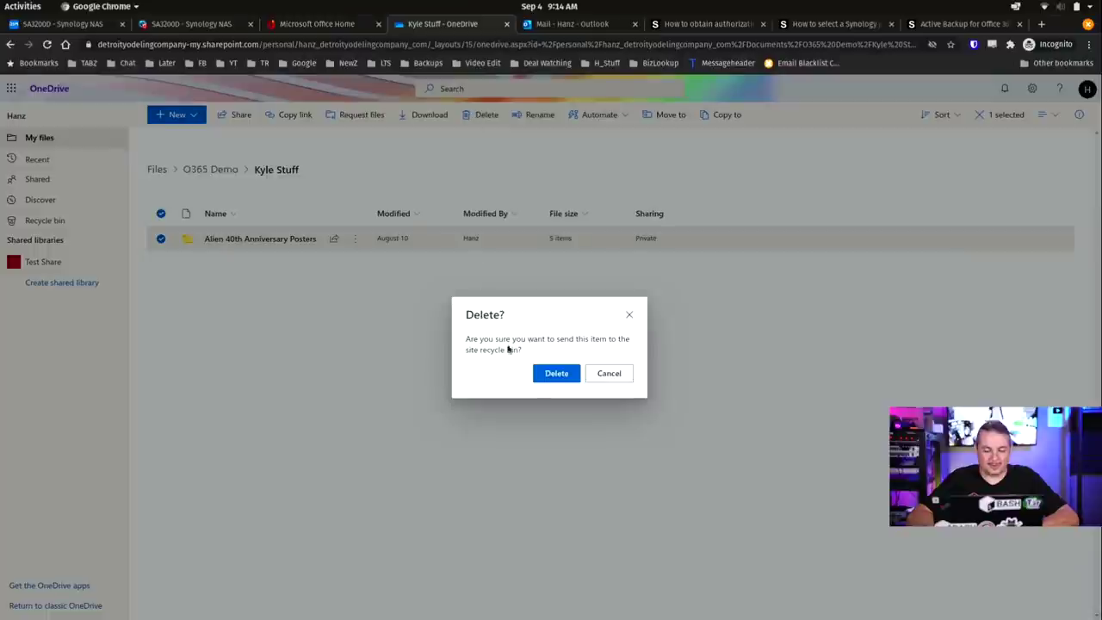
click(556, 373)
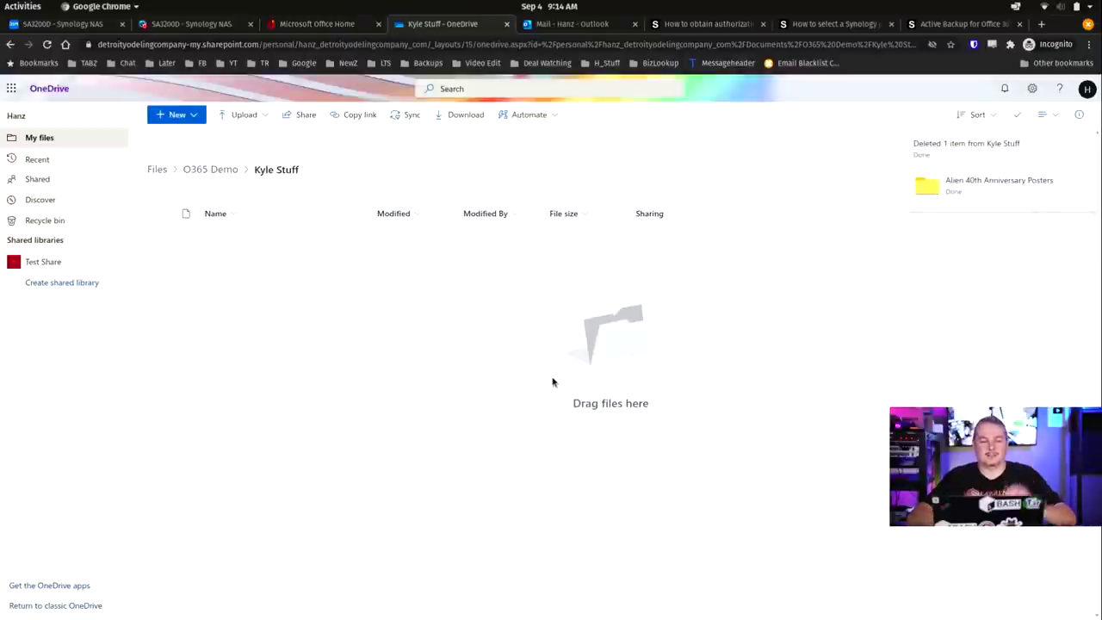
- Switch to the backup portal, restore both Kyle Stuff items to the user's drive with file sharing permissions, and hide the restore progress
click(321, 24)
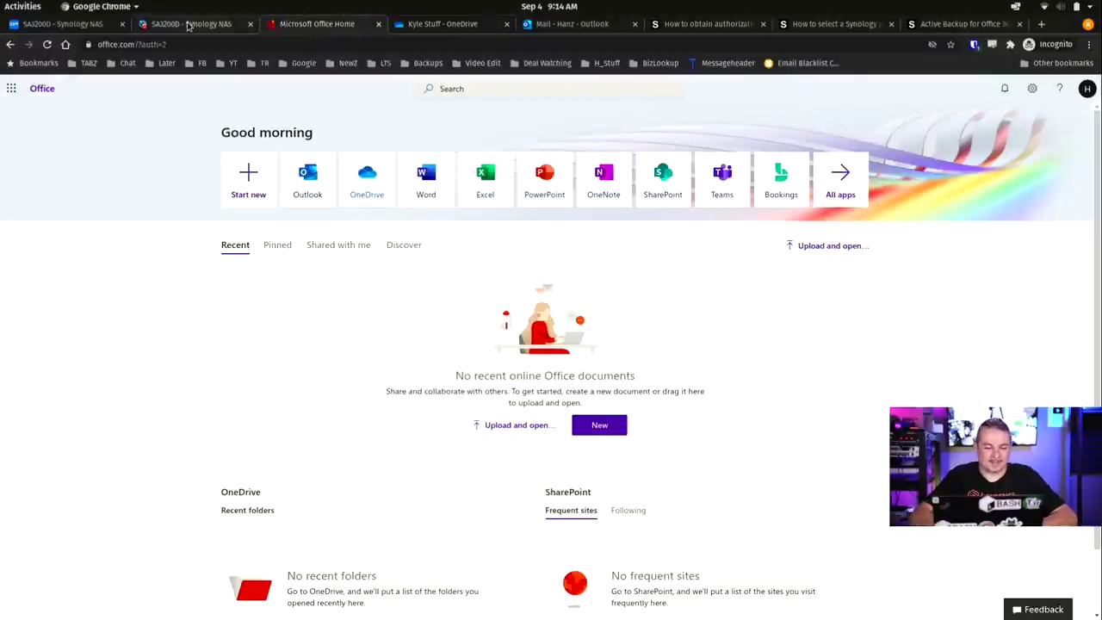
click(188, 25)
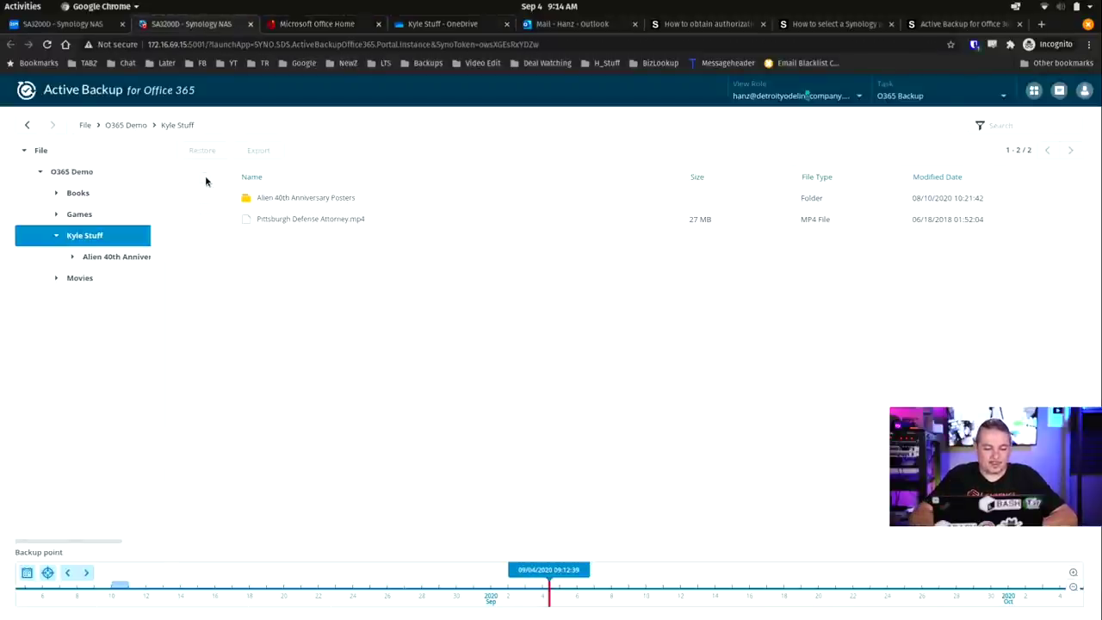
click(205, 179)
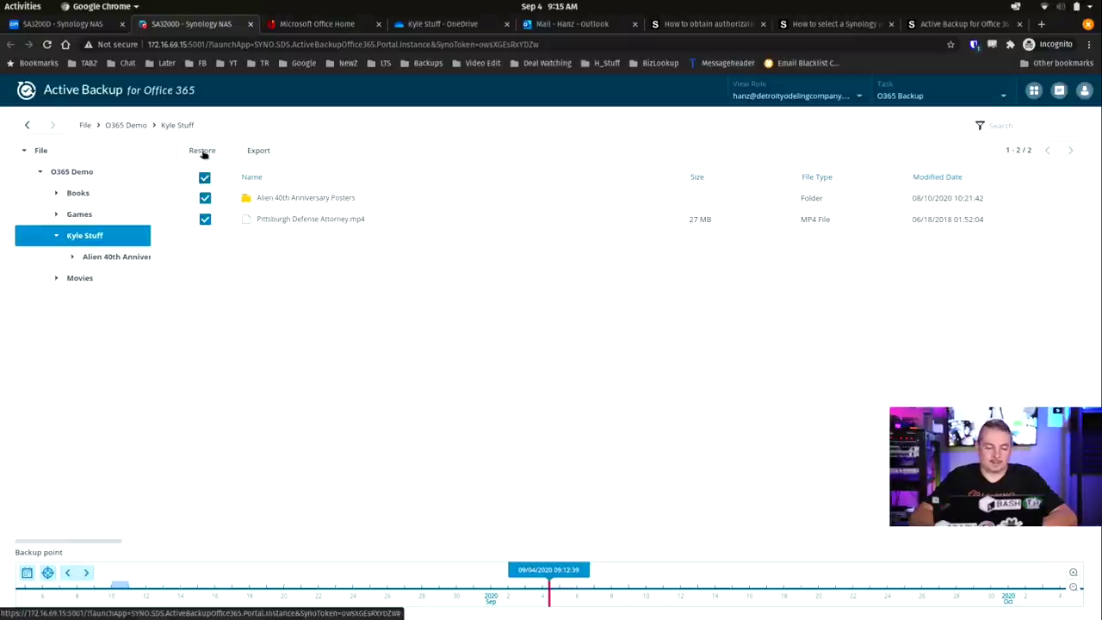
click(203, 151)
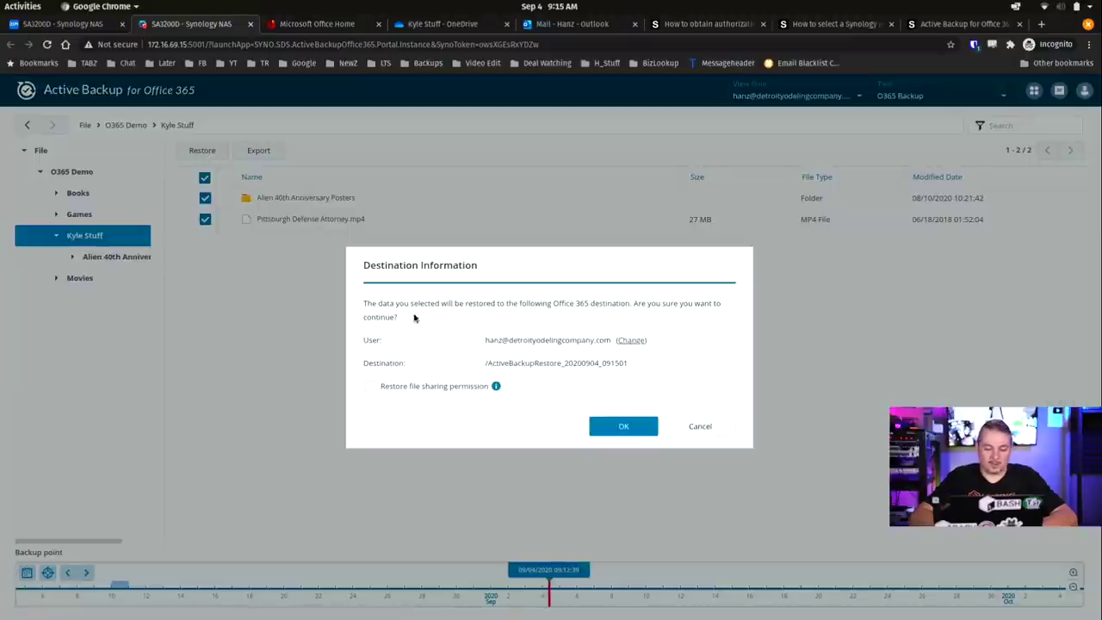
click(397, 390)
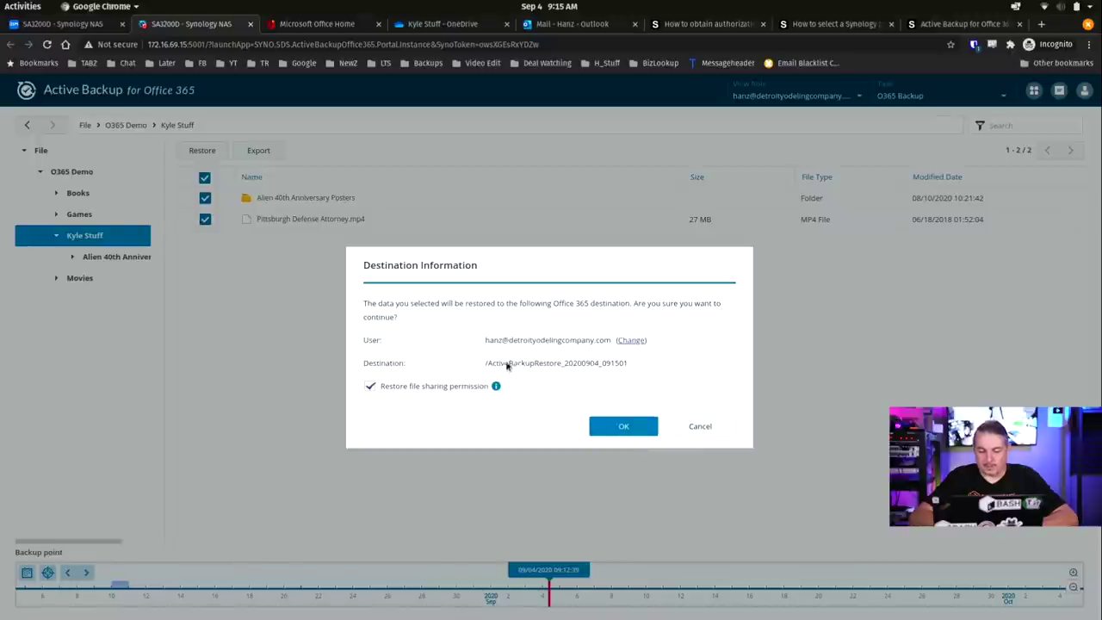
click(614, 427)
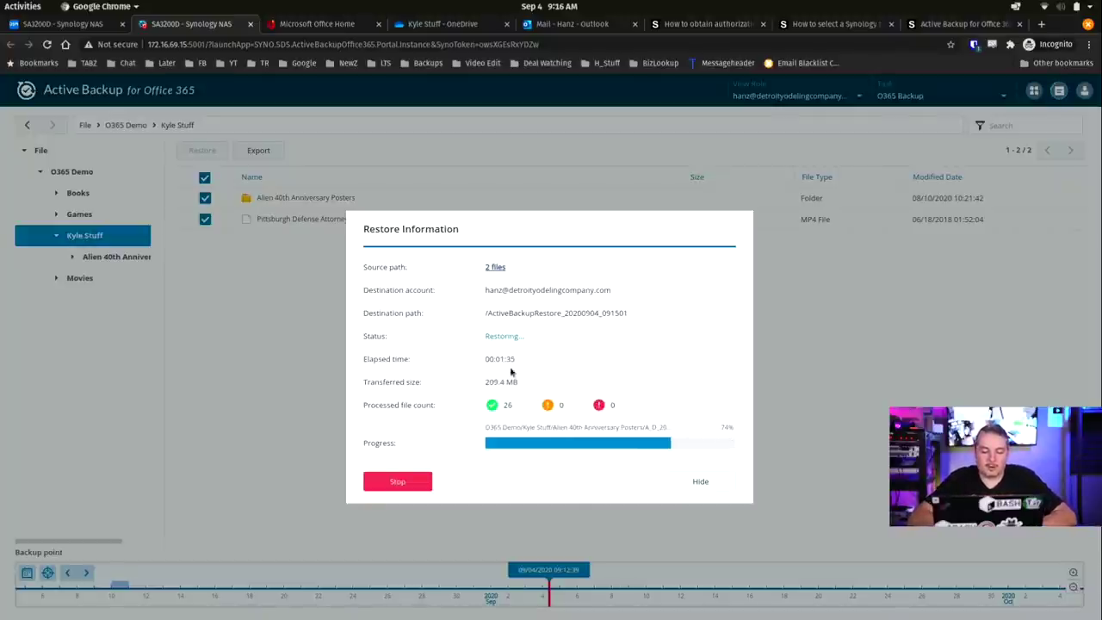
click(699, 483)
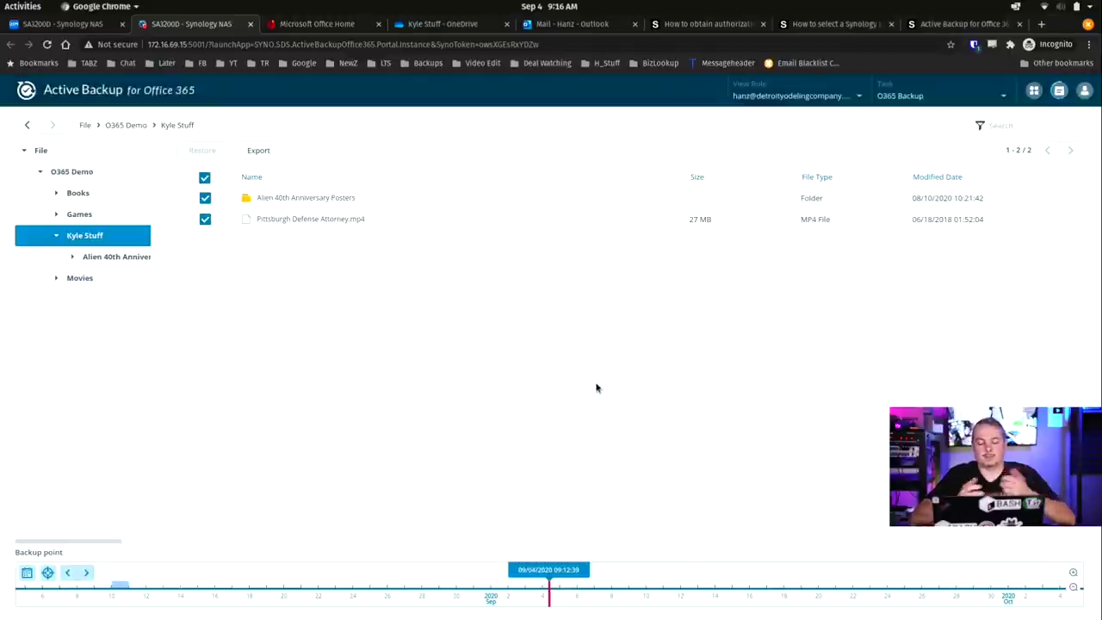
- Look through the backed-up Communication site lists and libraries, and open the Contacts backup
click(1035, 95)
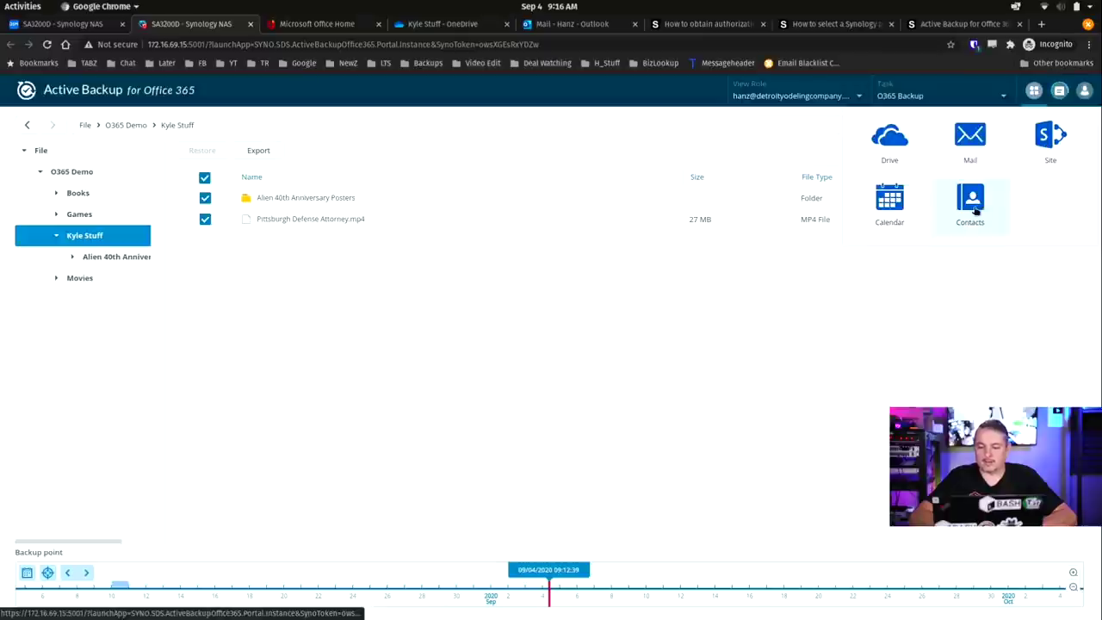
click(1049, 137)
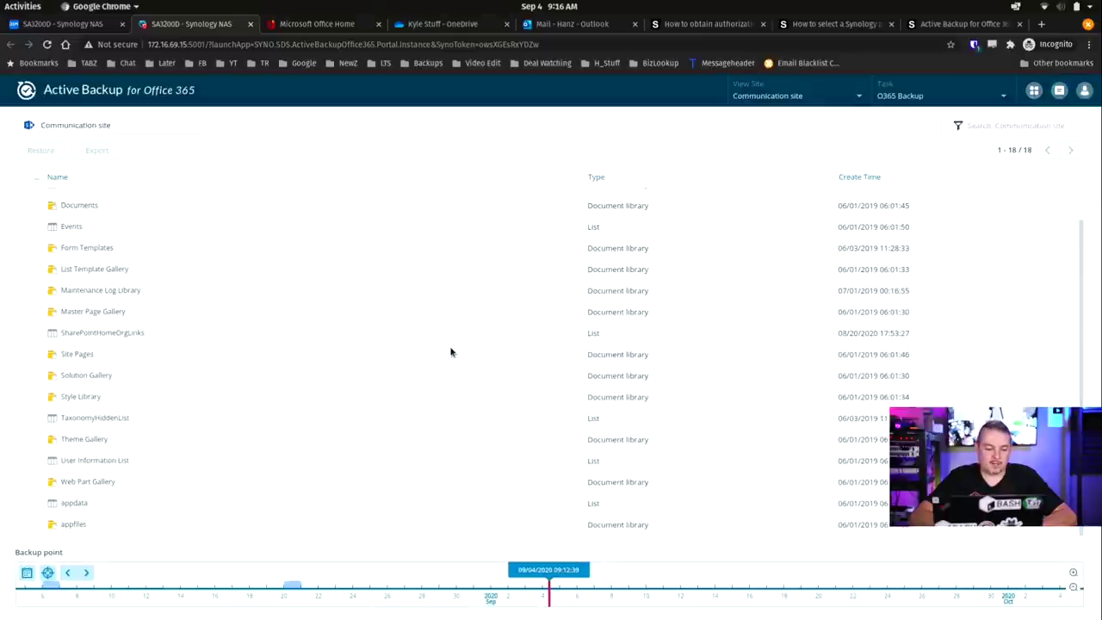
scroll(450, 351, up, 1)
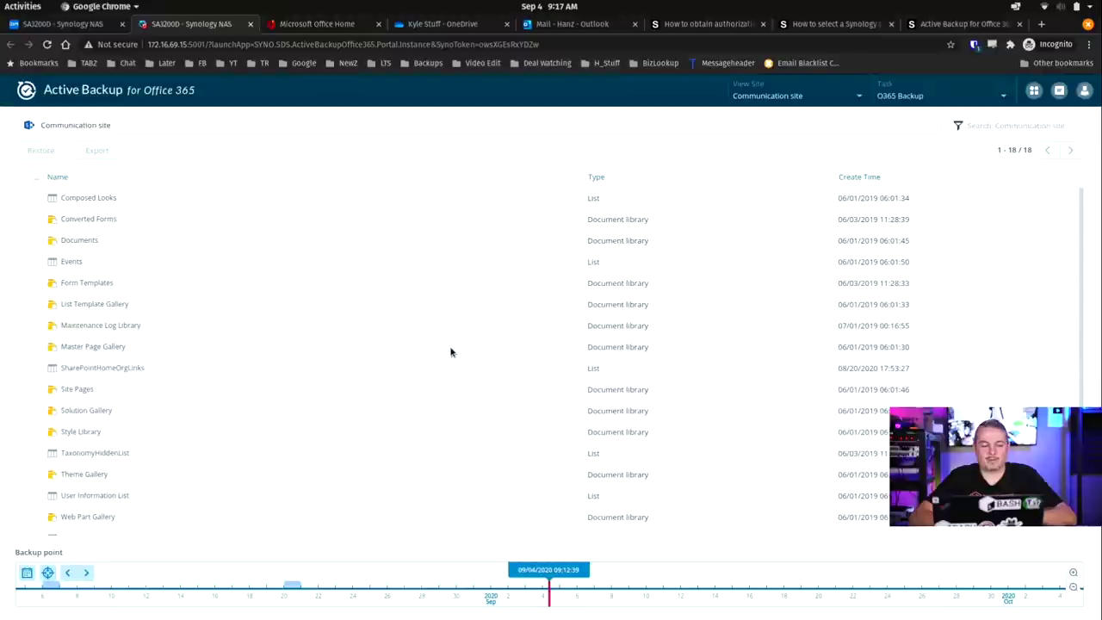
click(1035, 93)
click(967, 211)
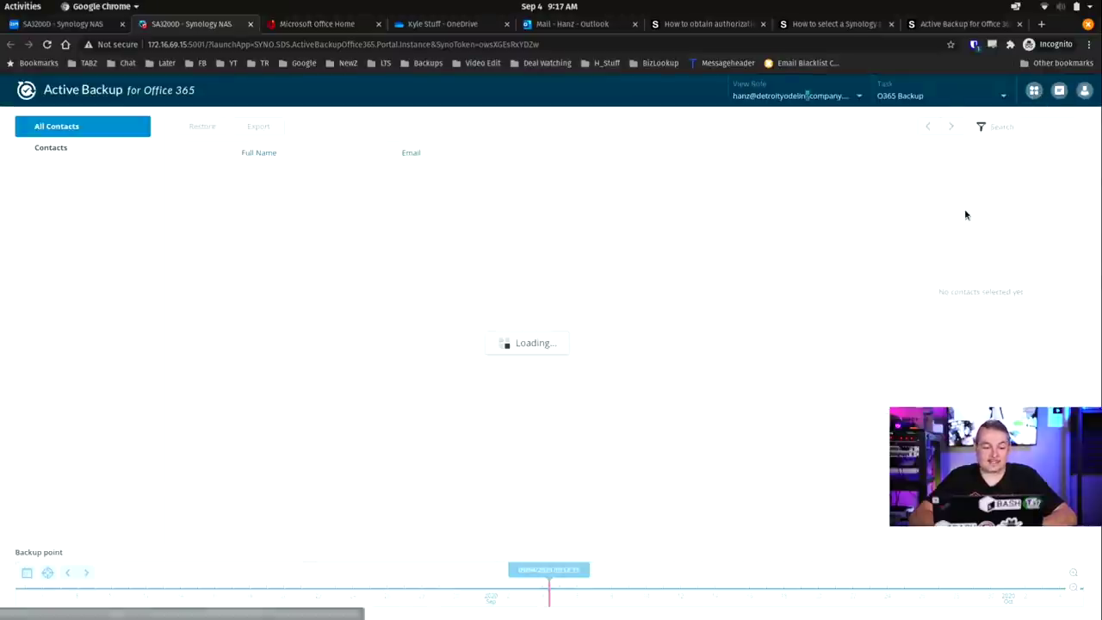
- View the backed-up events of the user's main calendar under My Calendars in the Calendar backup
click(1033, 91)
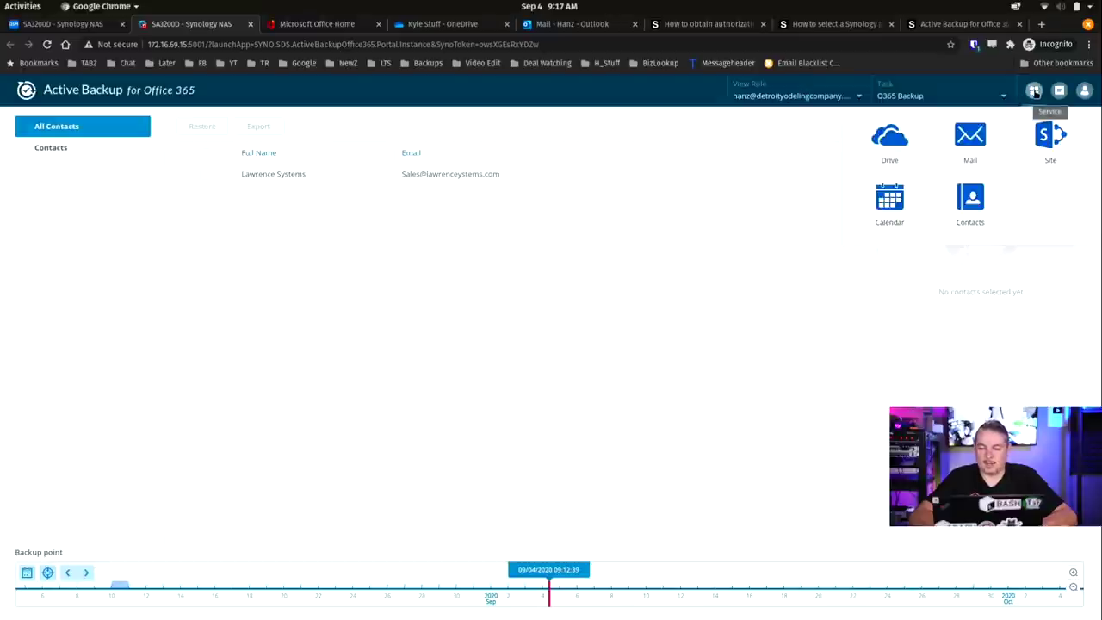
click(889, 207)
click(106, 168)
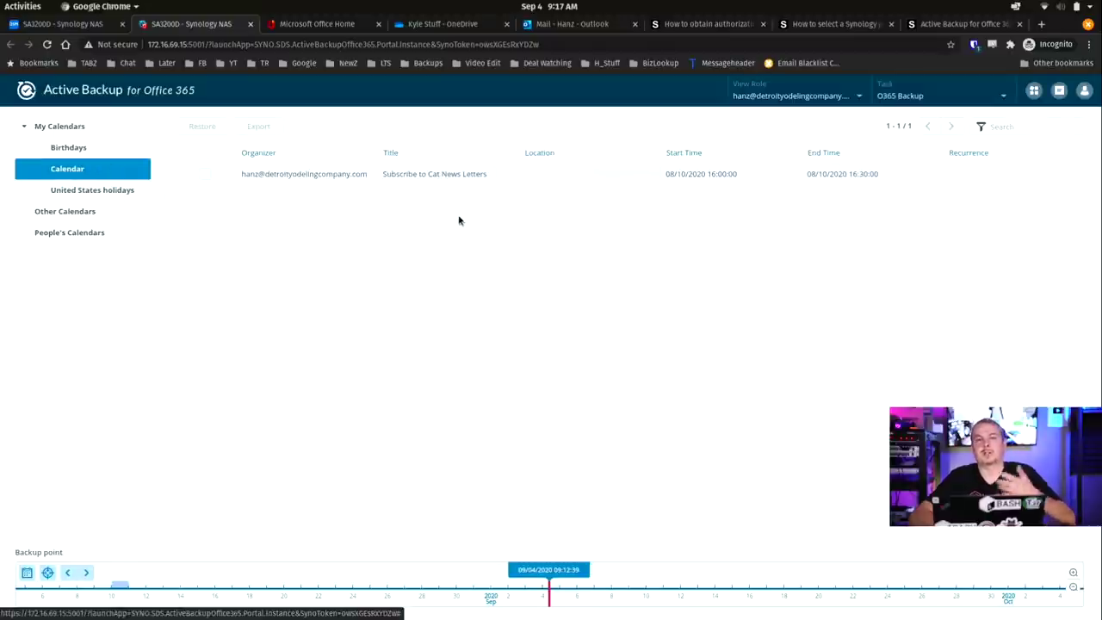
- Open the Inbox in the Mail backup and export the Modern Cat Magazine message as an .eml file
click(1034, 90)
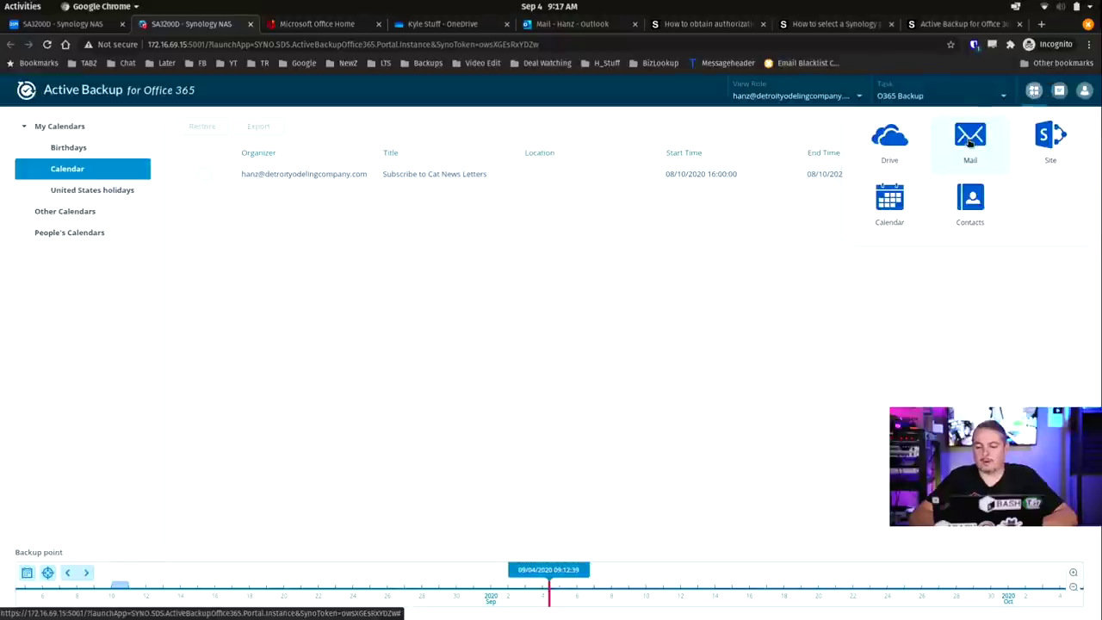
click(969, 135)
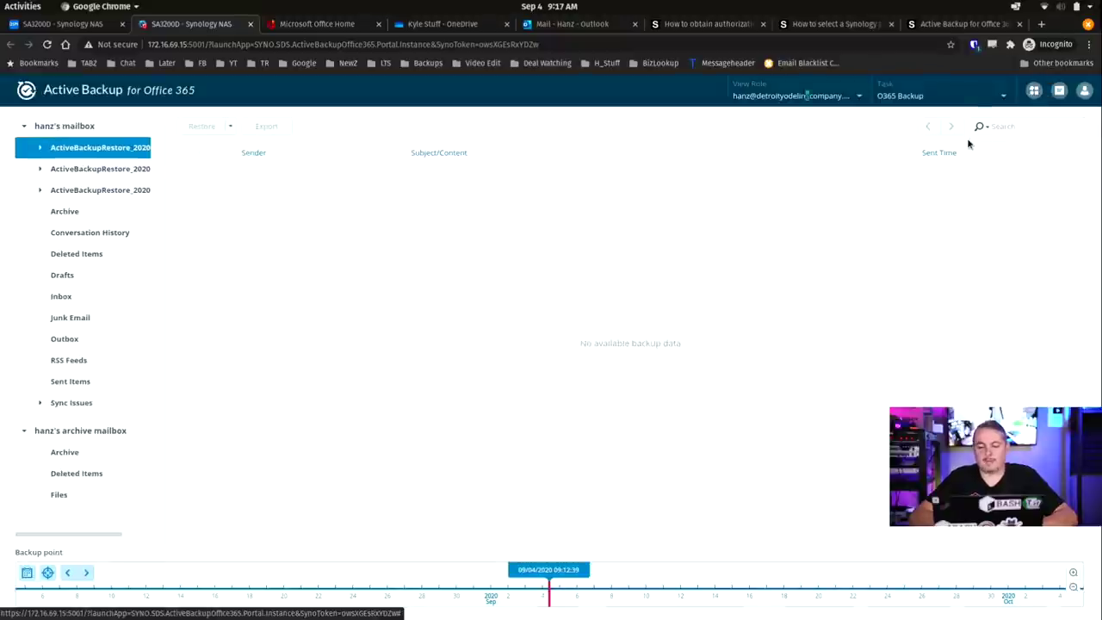
click(72, 298)
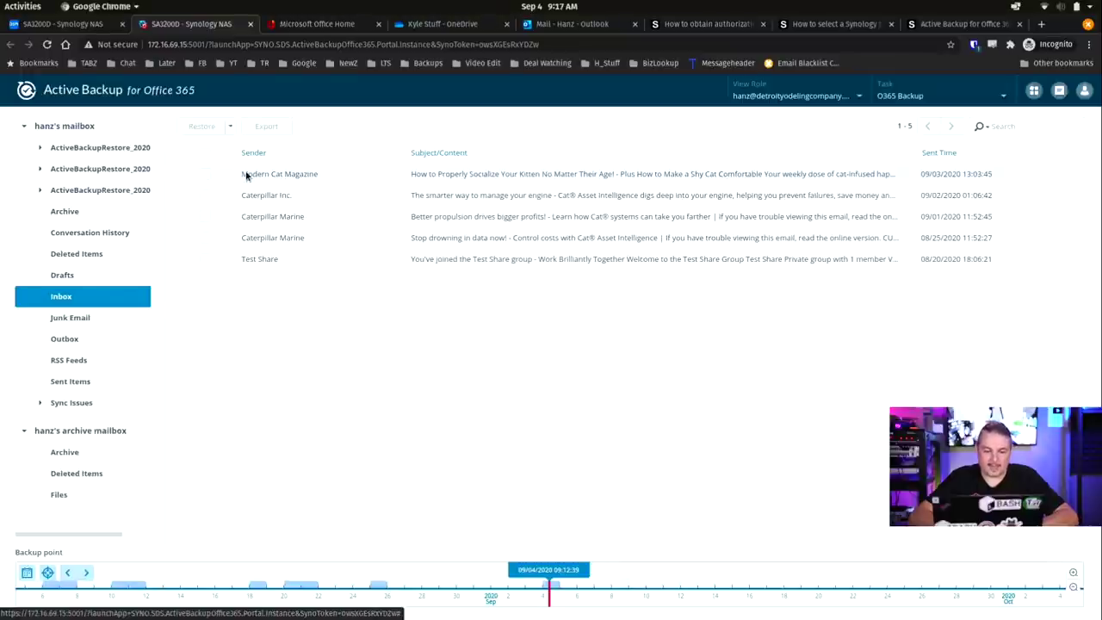
click(205, 174)
click(231, 127)
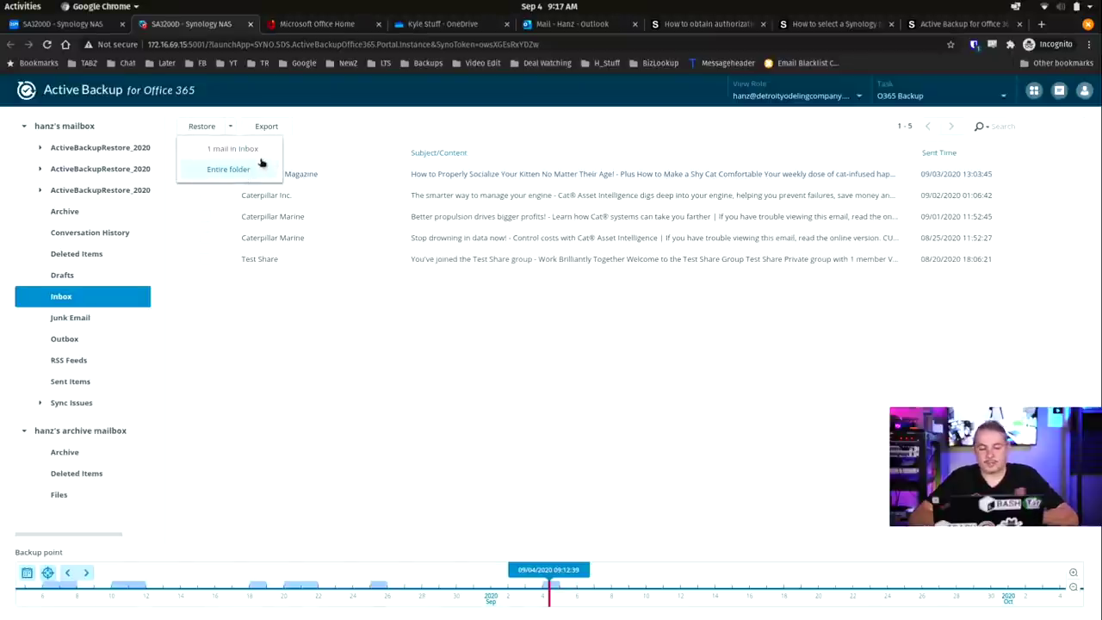
click(368, 112)
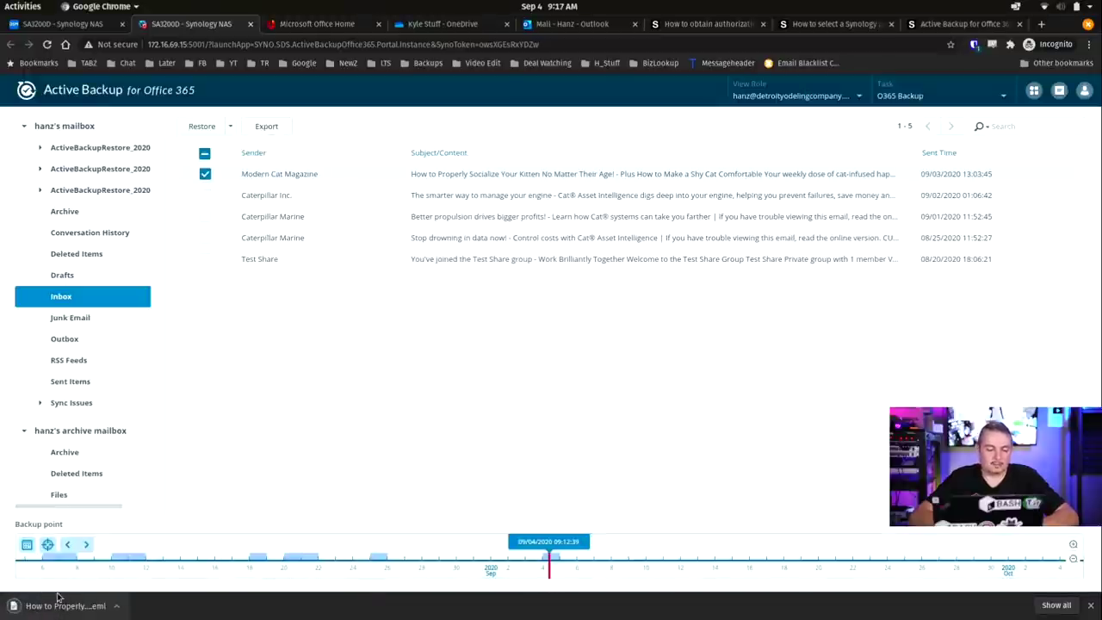
- Open the exported .eml message in the text editor, read through its headers and HTML source, and close it
click(60, 608)
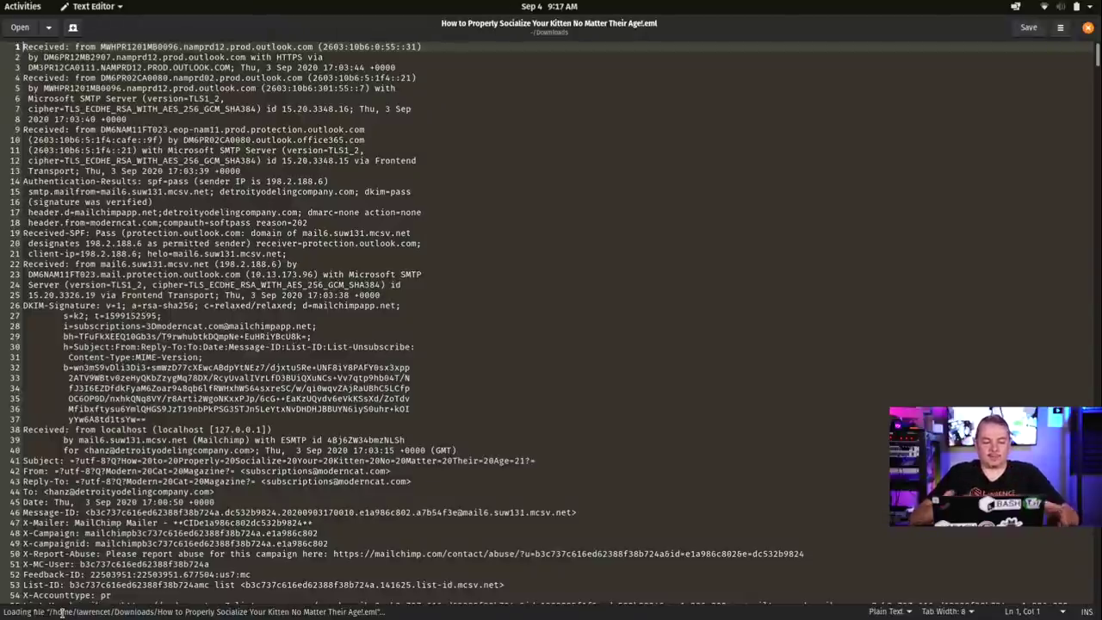
scroll(390, 398, down, 10)
scroll(390, 397, down, 20)
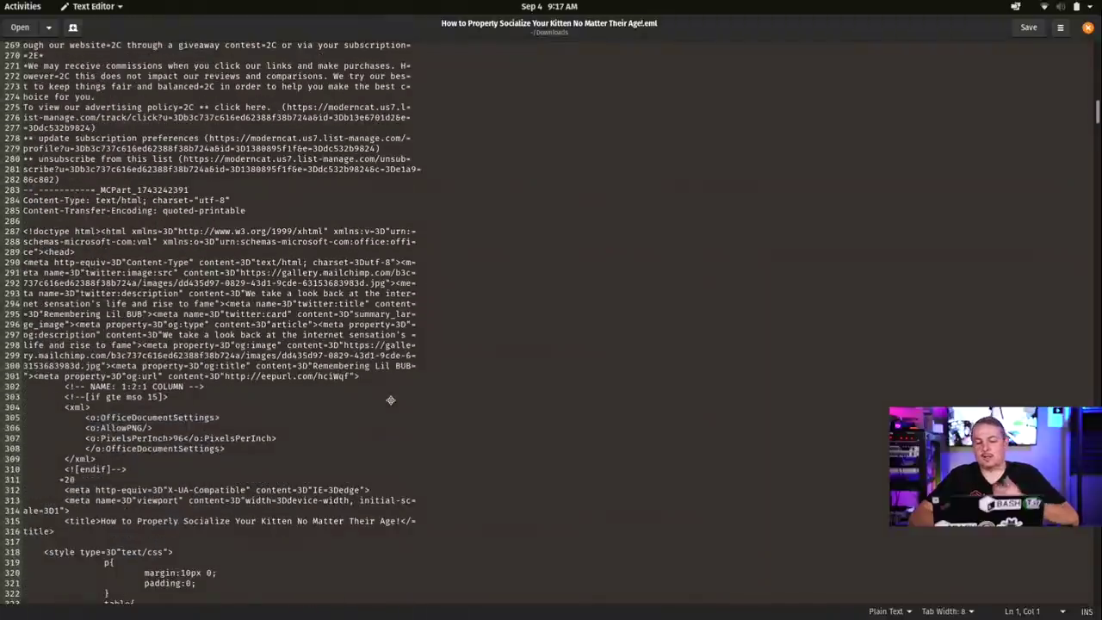
scroll(390, 400, up, 20)
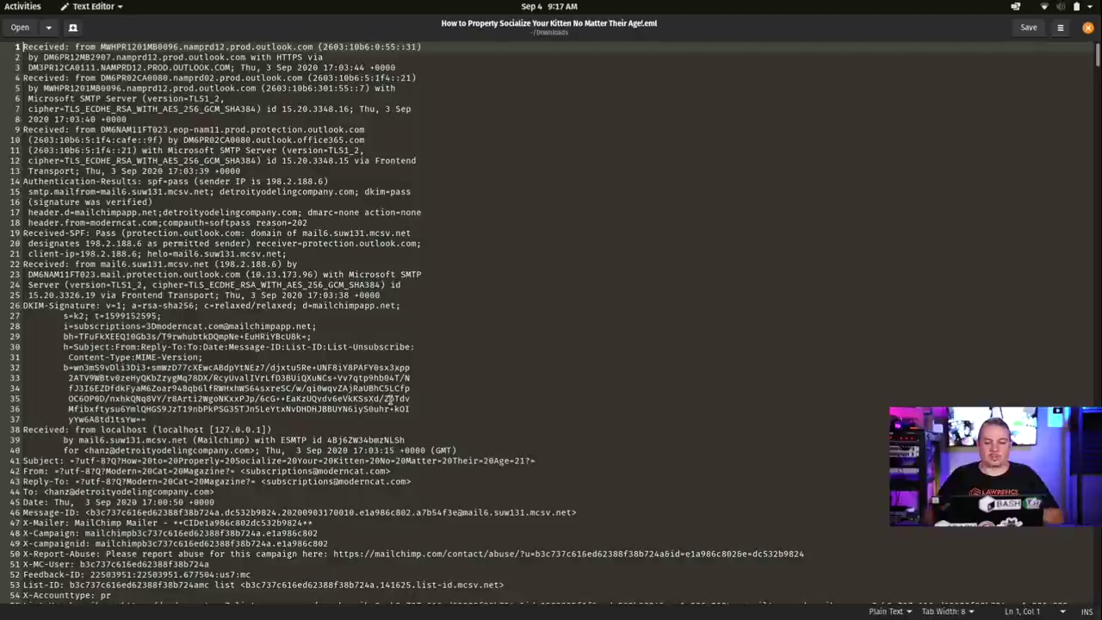
click(1089, 29)
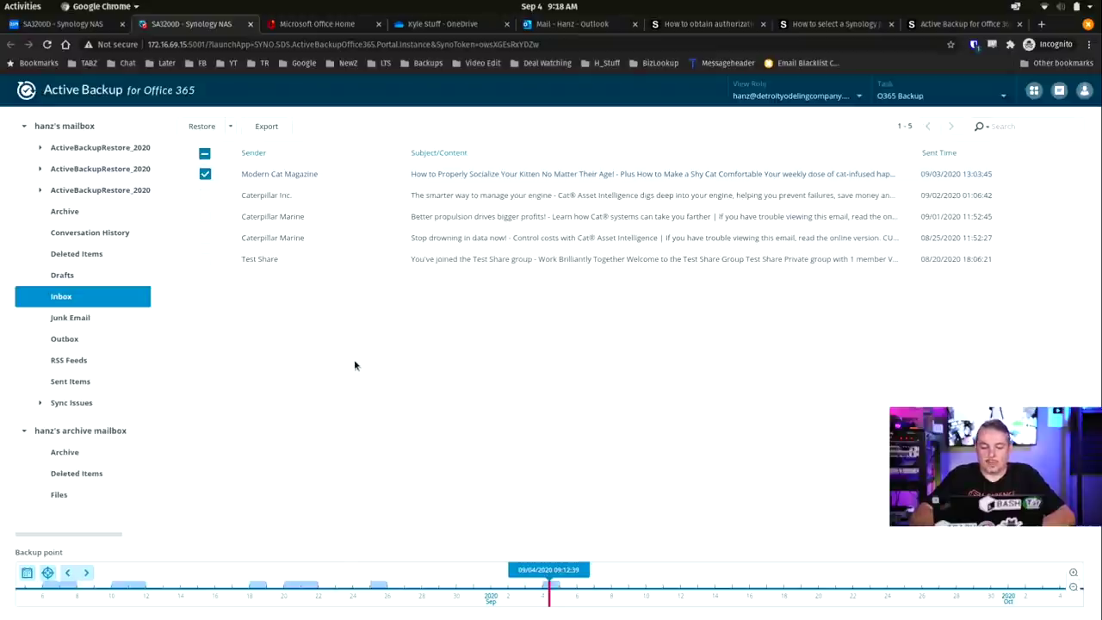
- Return to the Contacts backup, view the Lawrence Systems contact's details and export that contact as a CSV file
click(933, 97)
click(1034, 90)
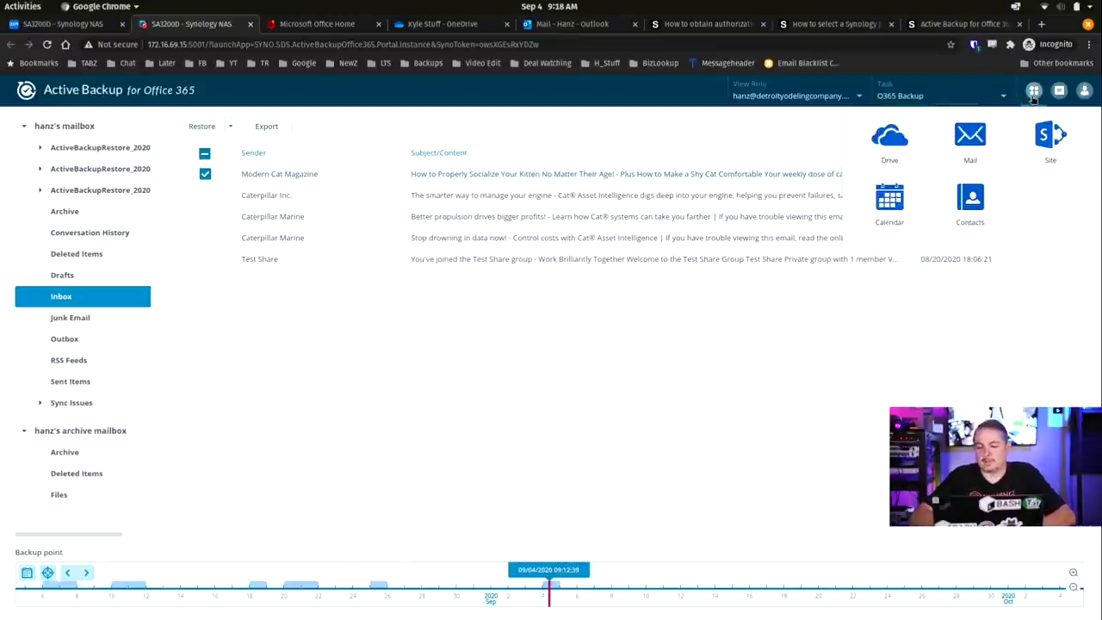
click(971, 216)
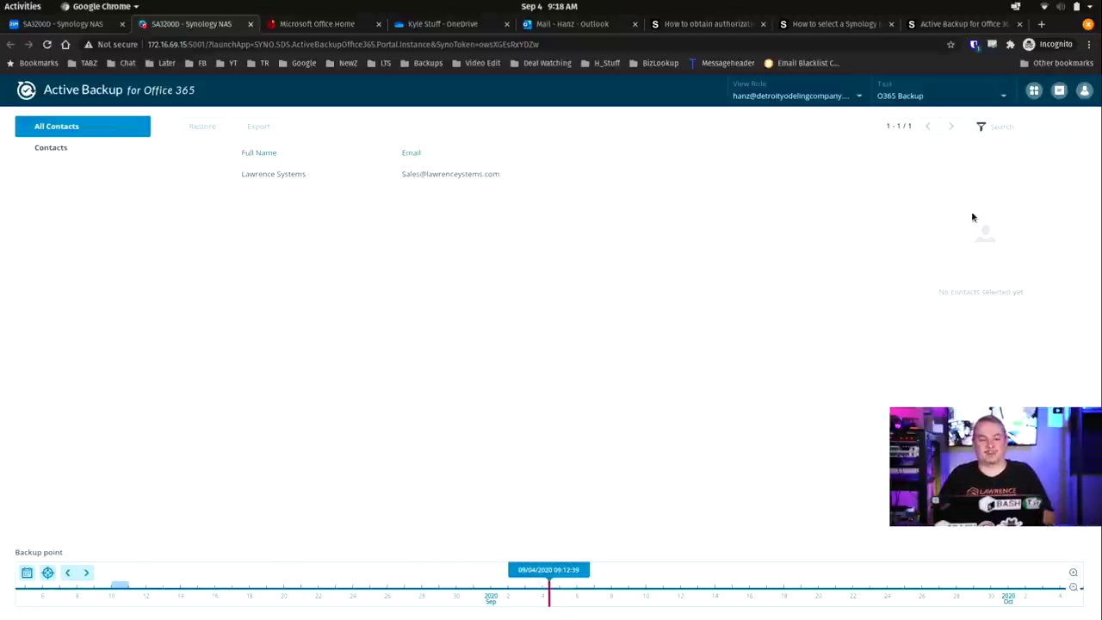
click(260, 173)
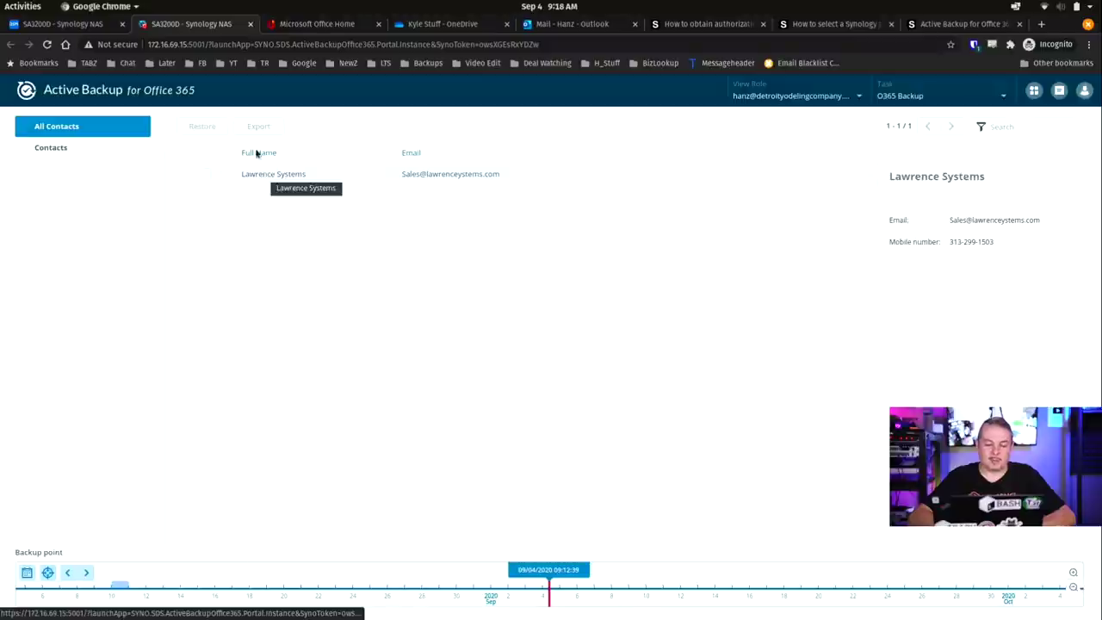
click(204, 174)
click(258, 125)
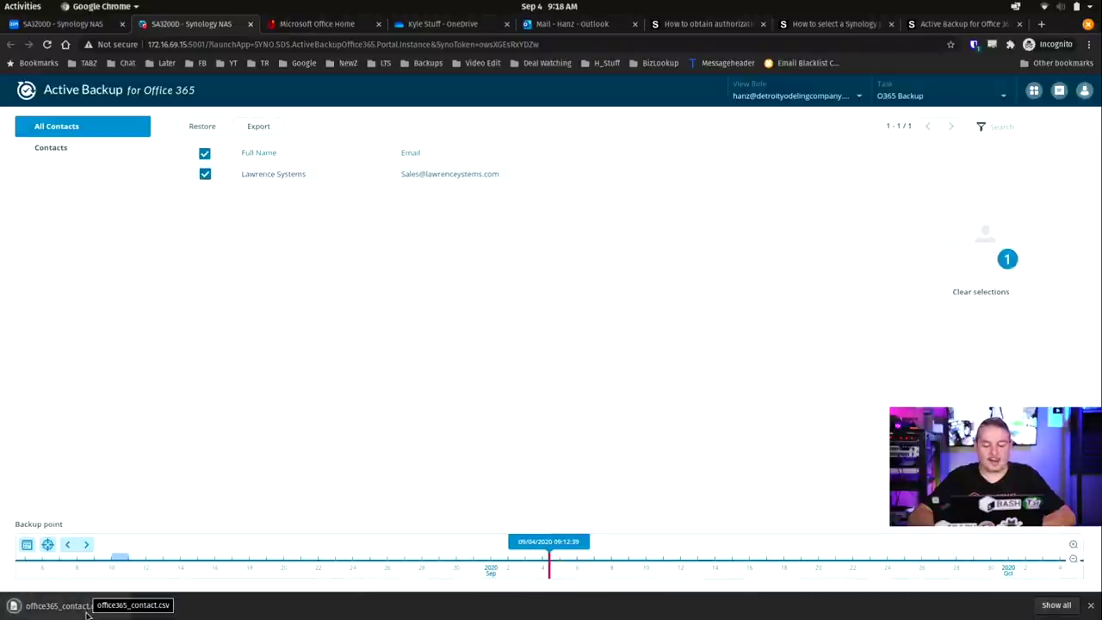
- Open office365_contact.csv in LibreOffice, discard the document recovery, preview the CSV fields and cancel the text import
click(86, 608)
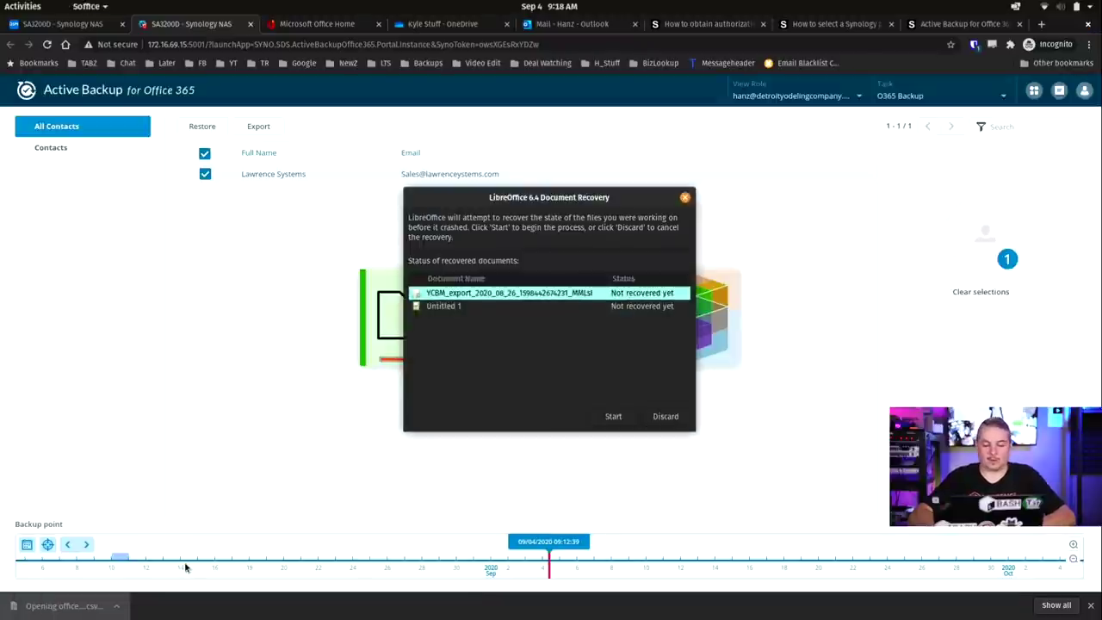
click(665, 417)
click(609, 349)
click(556, 427)
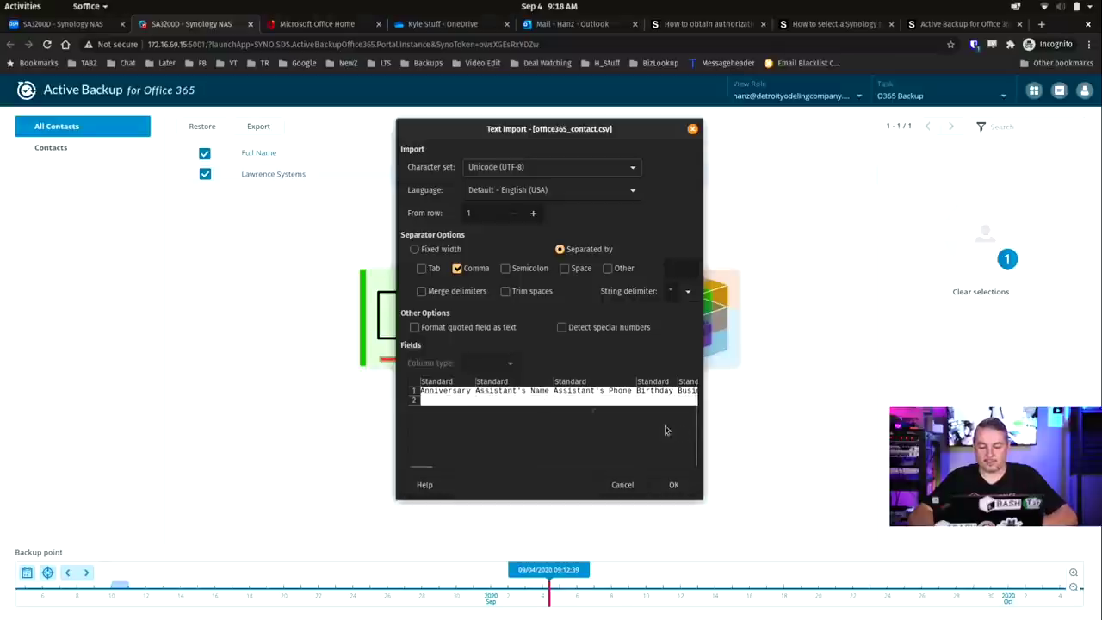
click(625, 487)
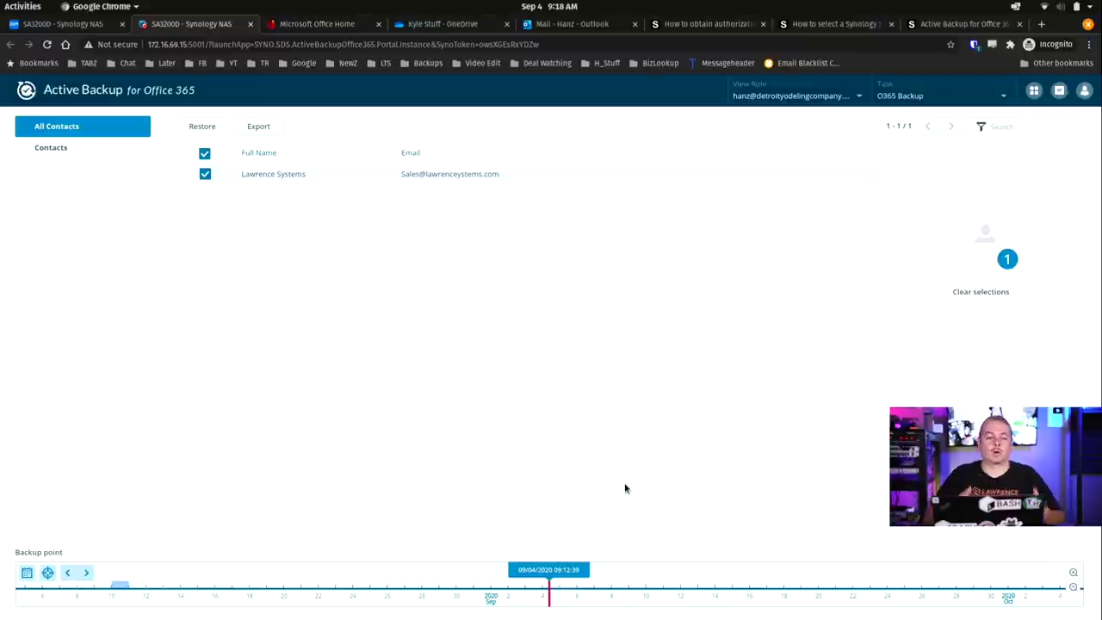
- Review the destination information for restoring the selected Lawrence Systems contact and cancel the restore
click(203, 127)
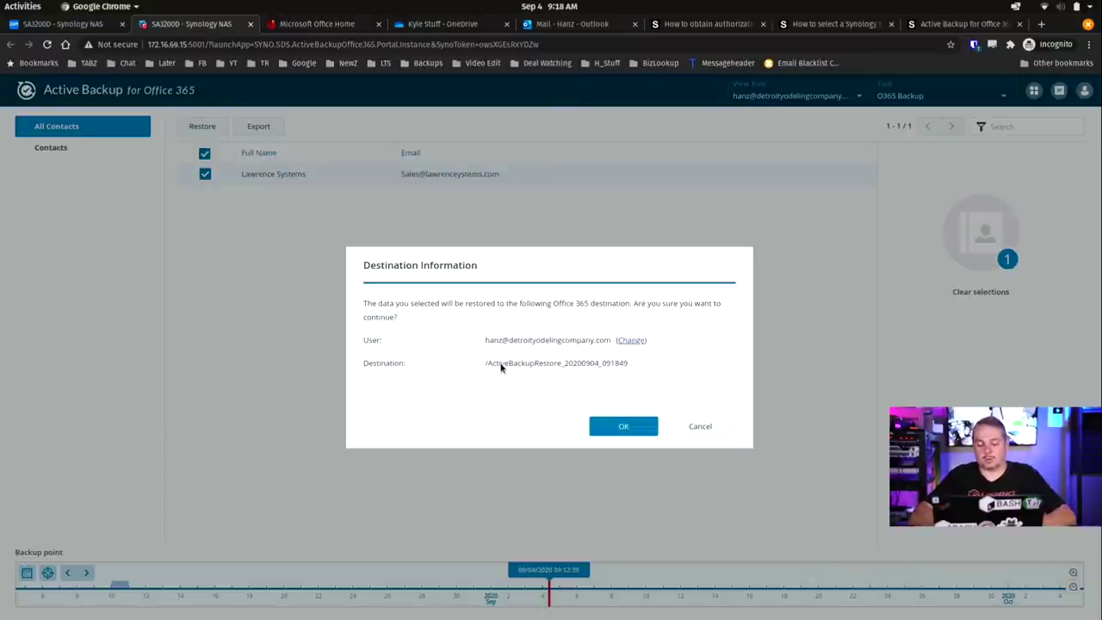
click(719, 423)
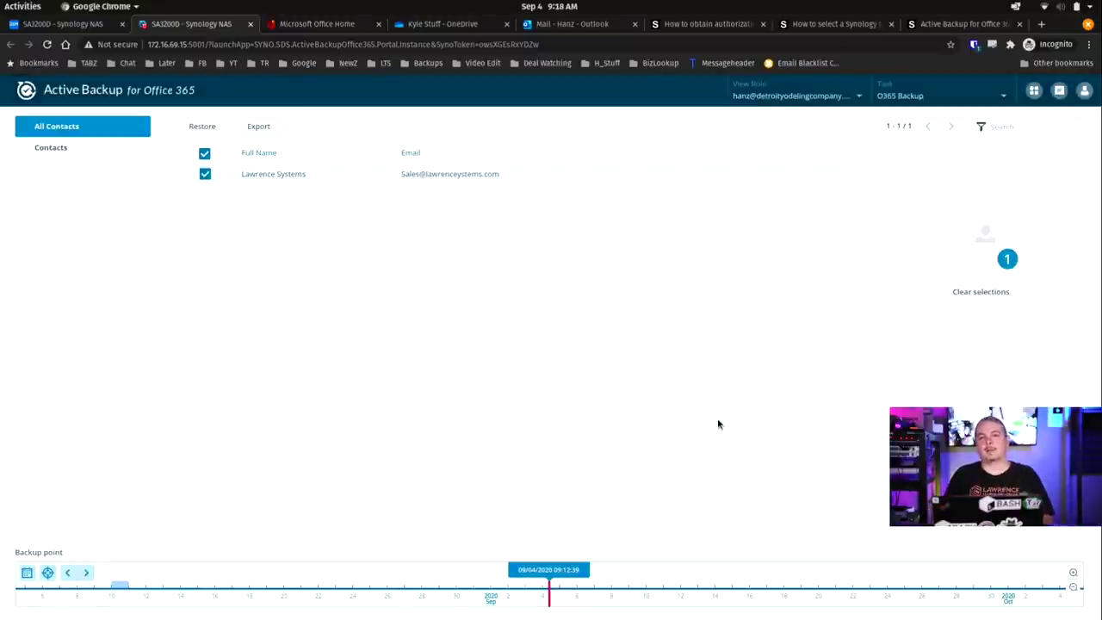